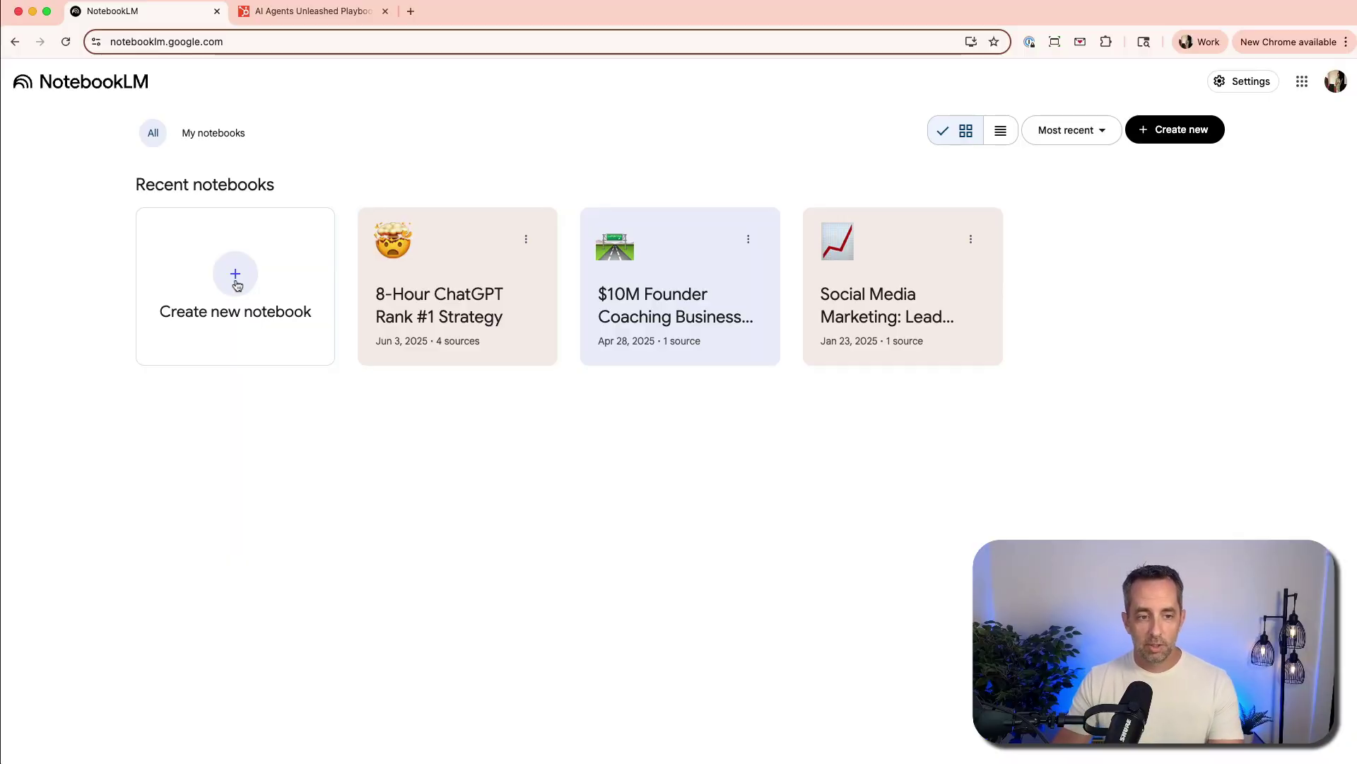
Create a new notebook from Scenario1_Competitive_Intelligence_Brief.pdf as its first source
{"action": "left_click", "coordinate": [235, 272]}
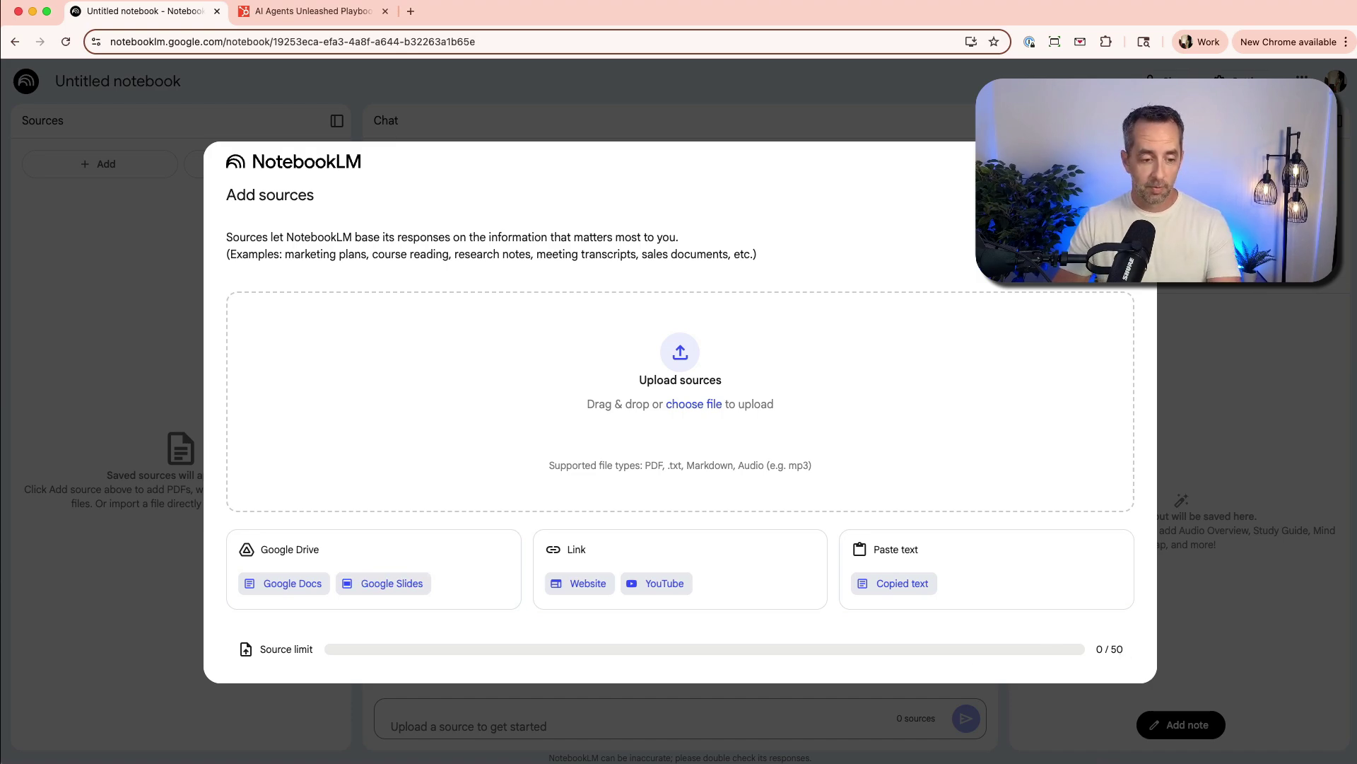
{"action": "key", "text": "super+Tab"}
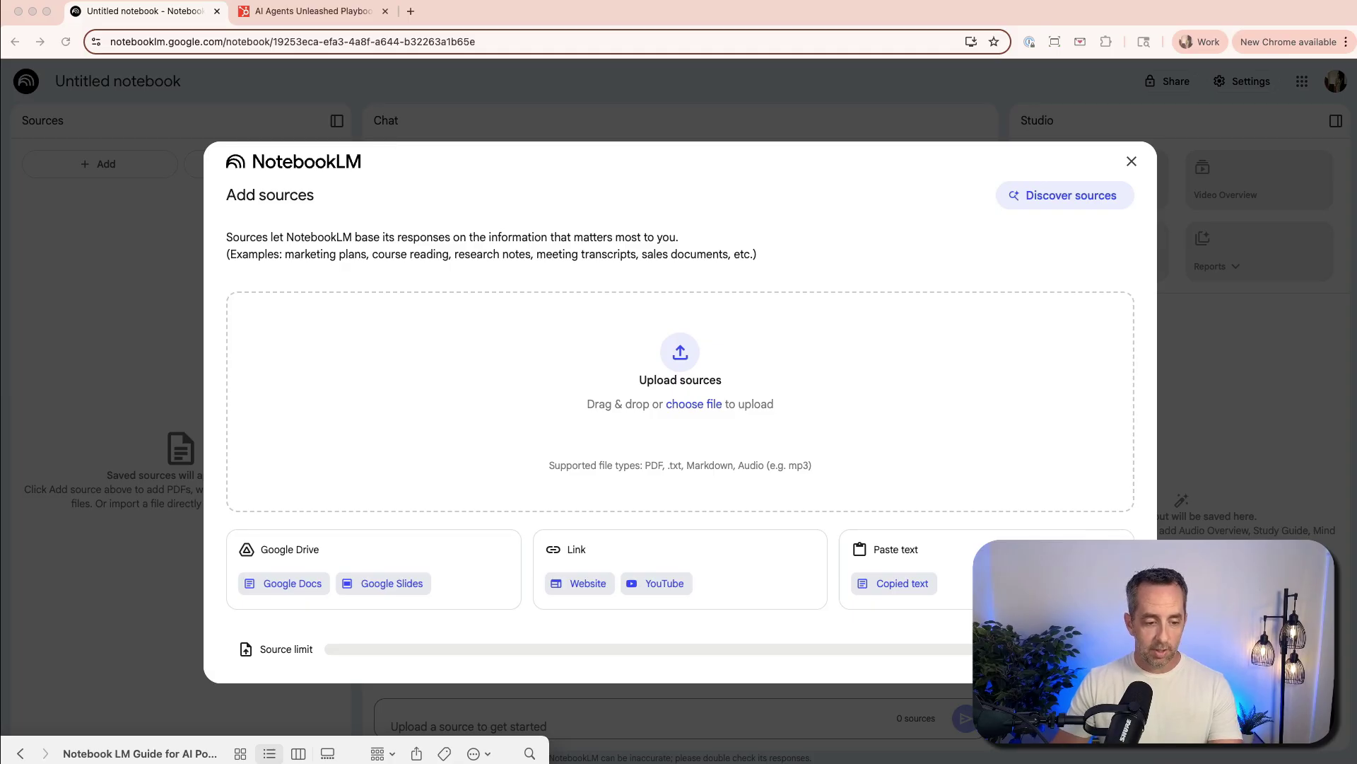
{"action": "left_click_drag", "start_coordinate": [142, 753], "coordinate": [389, 509]}
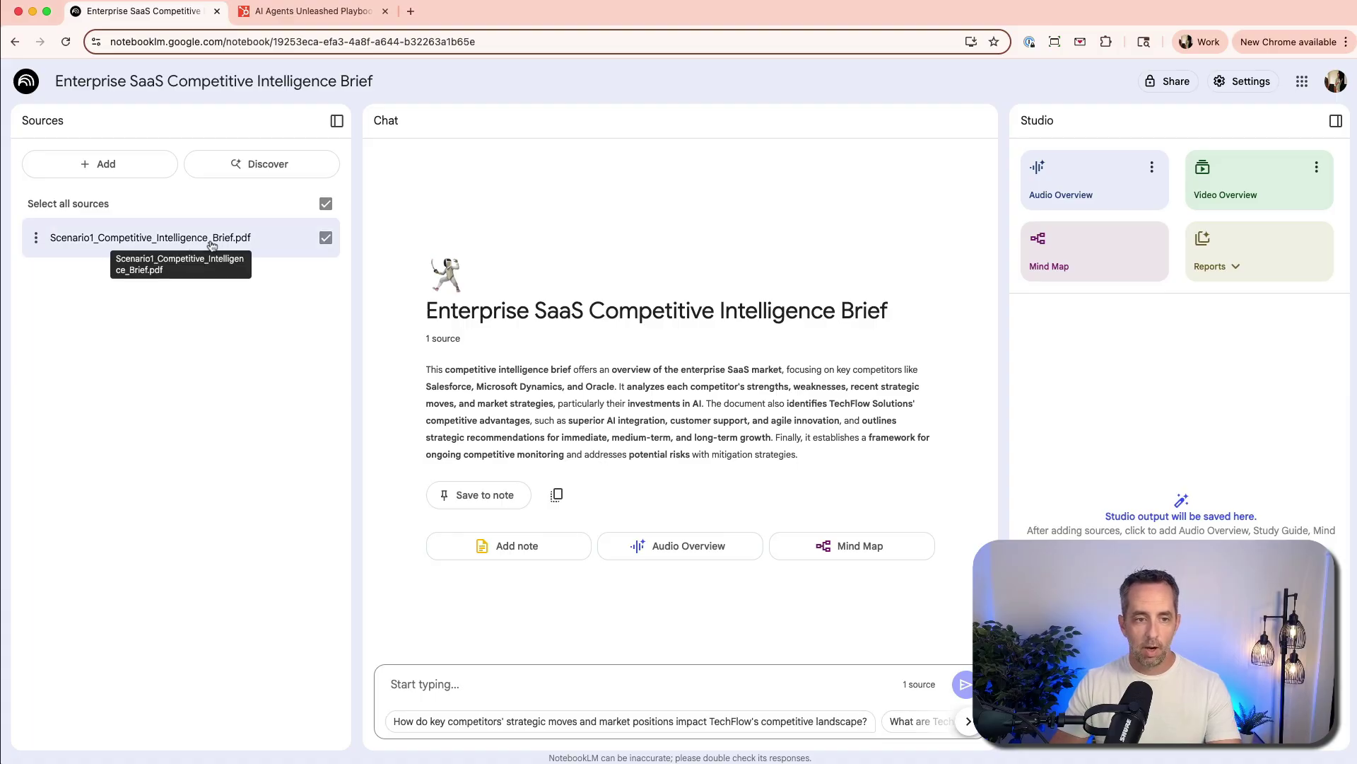
Upload the market analysis, Q4 financial and strategic initiatives PDFs, then deselect all sources
{"action": "left_click", "coordinate": [99, 163]}
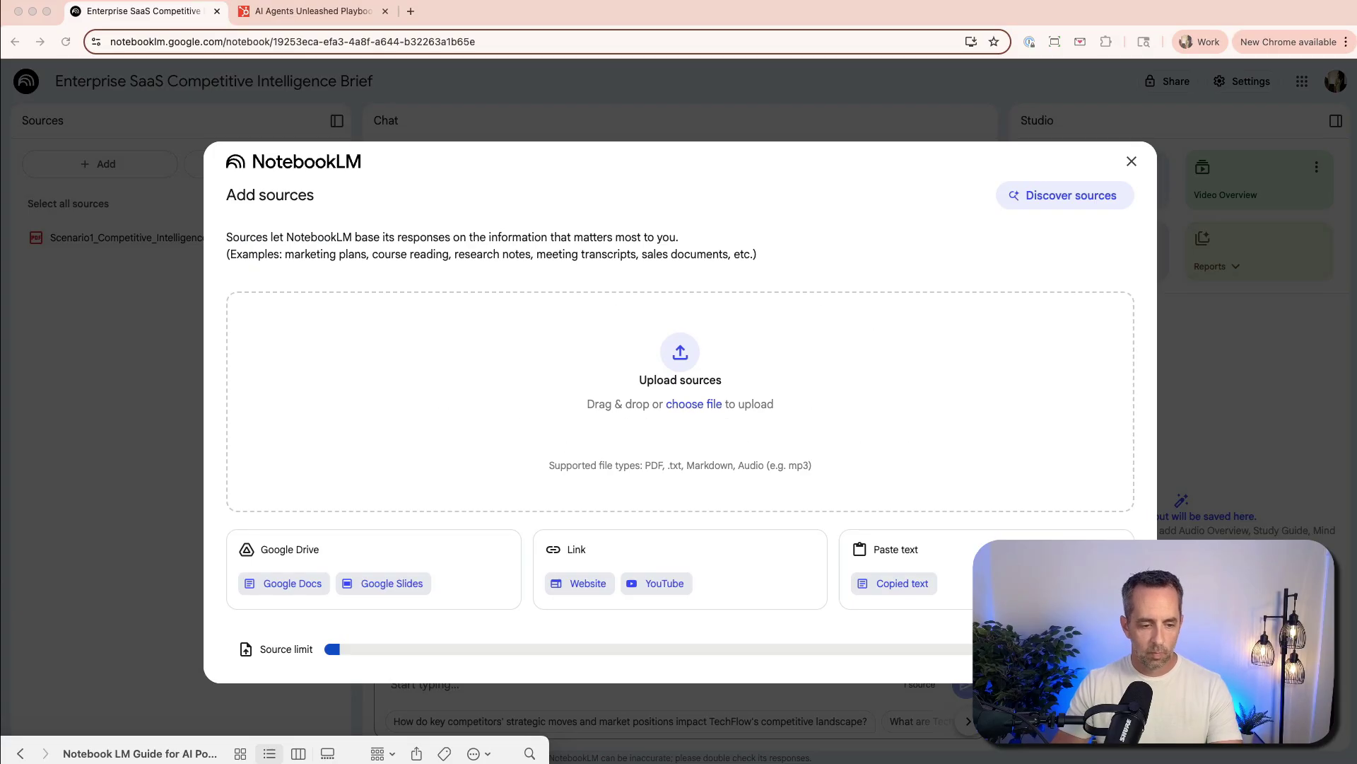
{"action": "left_click_drag", "start_coordinate": [141, 753], "coordinate": [526, 372]}
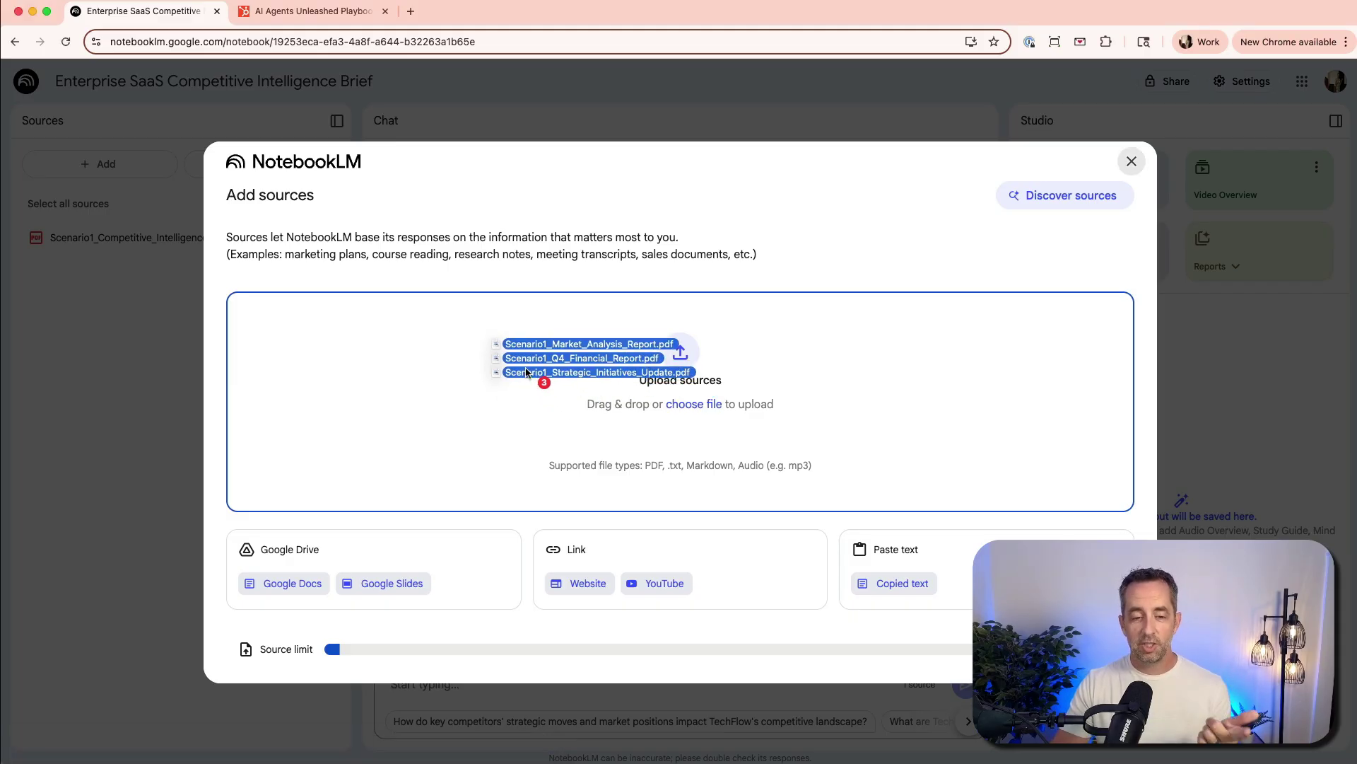
{"action": "left_click_drag", "start_coordinate": [526, 372], "coordinate": [526, 372]}
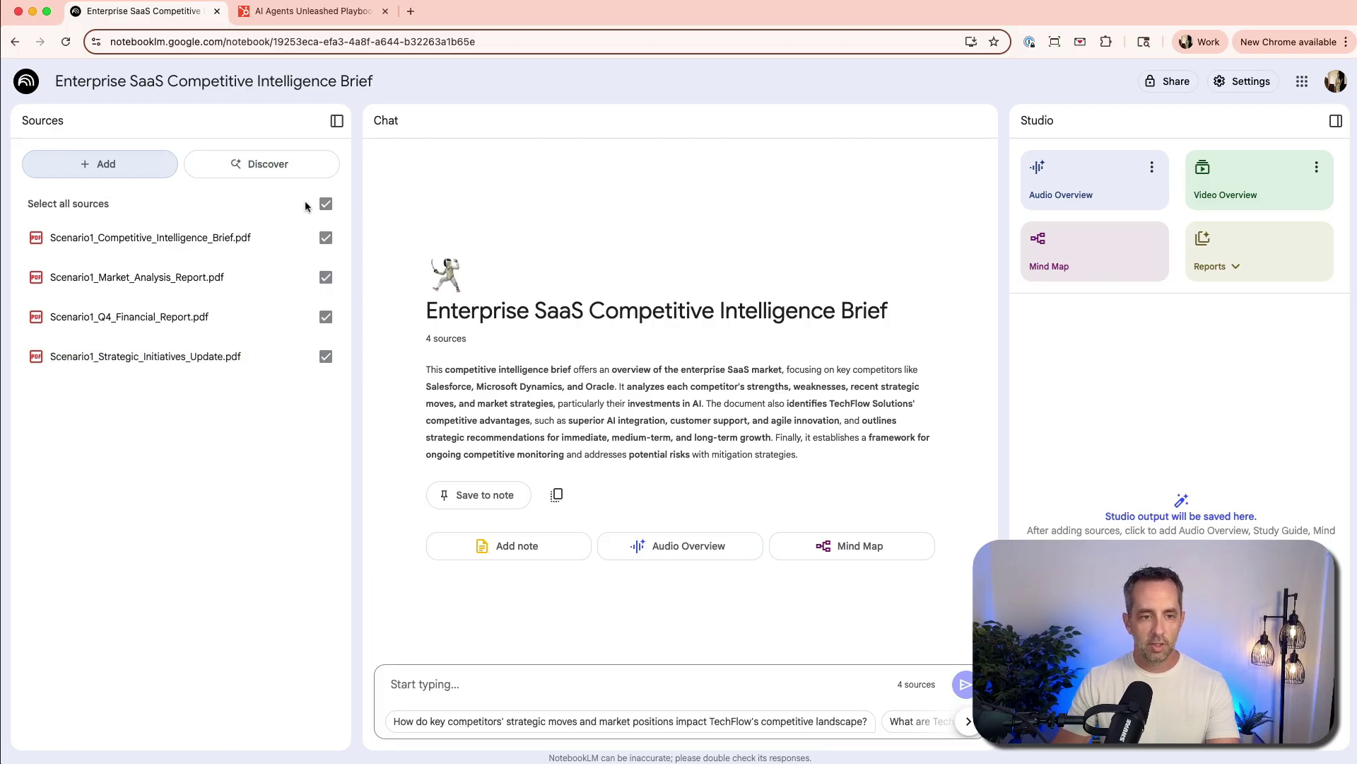
{"action": "left_click", "coordinate": [326, 204]}
Limit chat to the competitive intelligence brief and ask about the industry's competitive landscape
{"action": "left_click", "coordinate": [326, 238]}
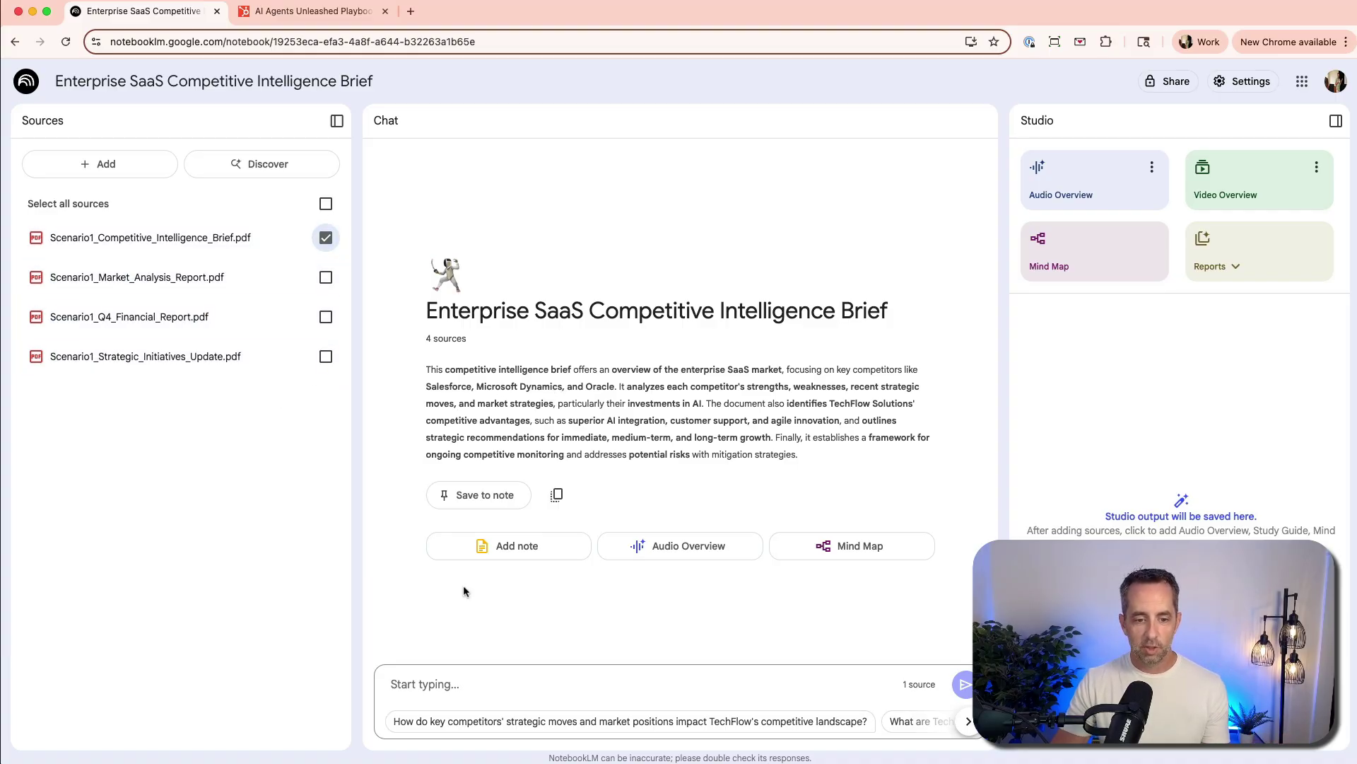
{"action": "left_click", "coordinate": [470, 680]}
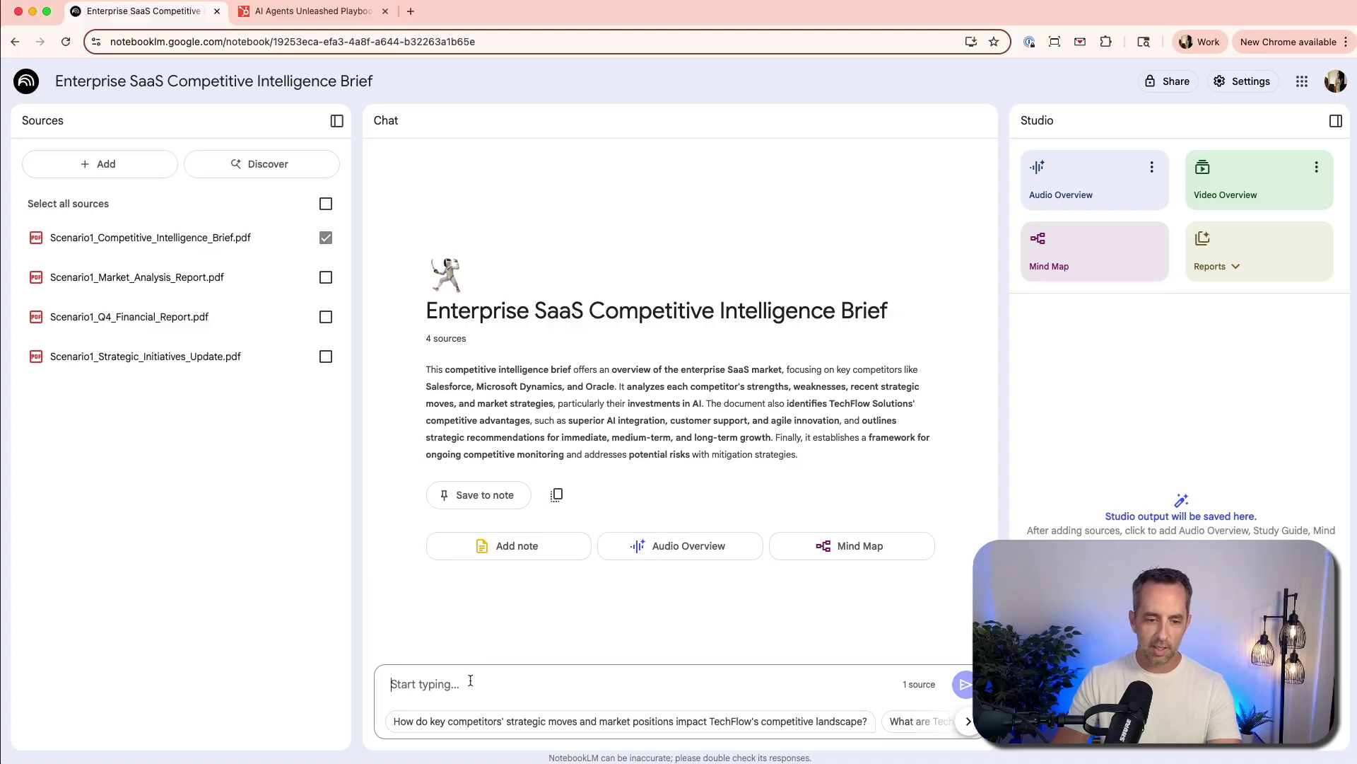
{"action": "type", "text": "Tell me what th"}
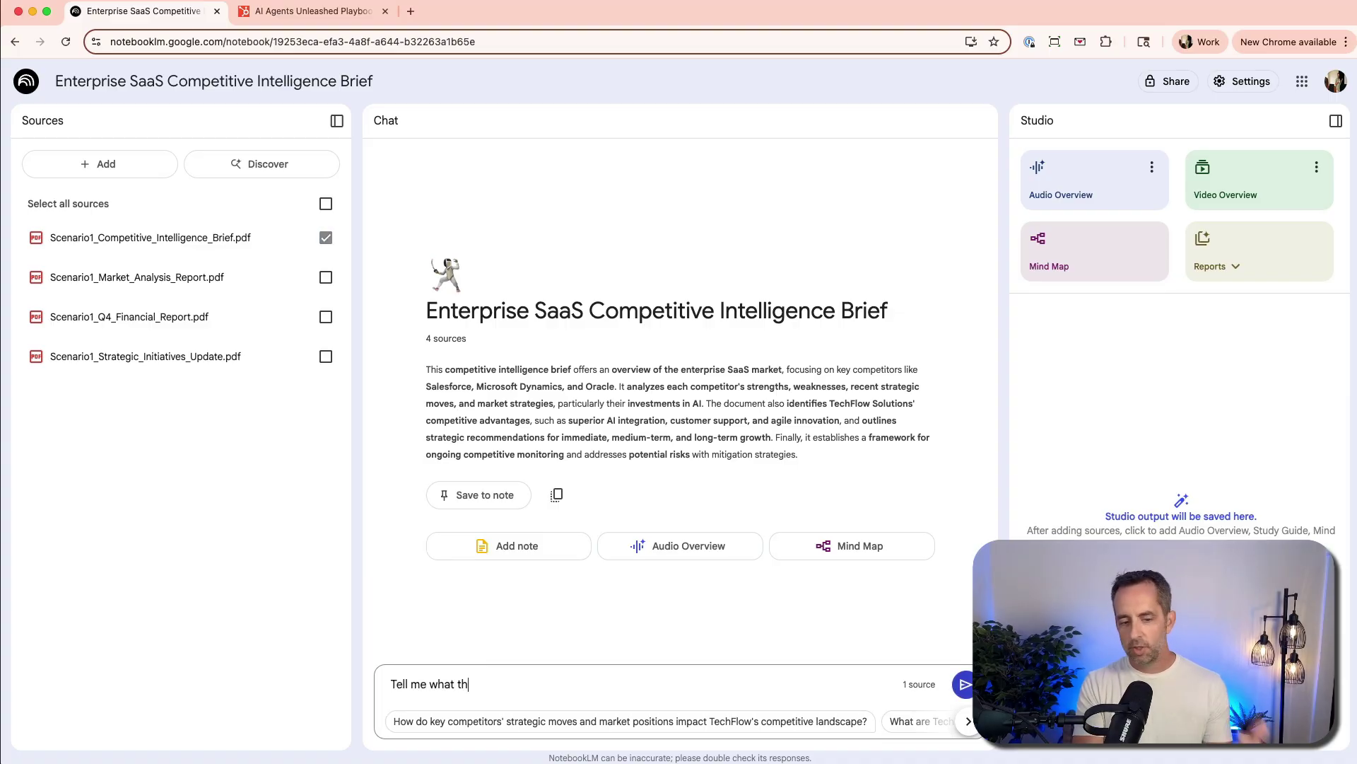
{"action": "type", "text": "e competitive landscape is in our industry? Who"}
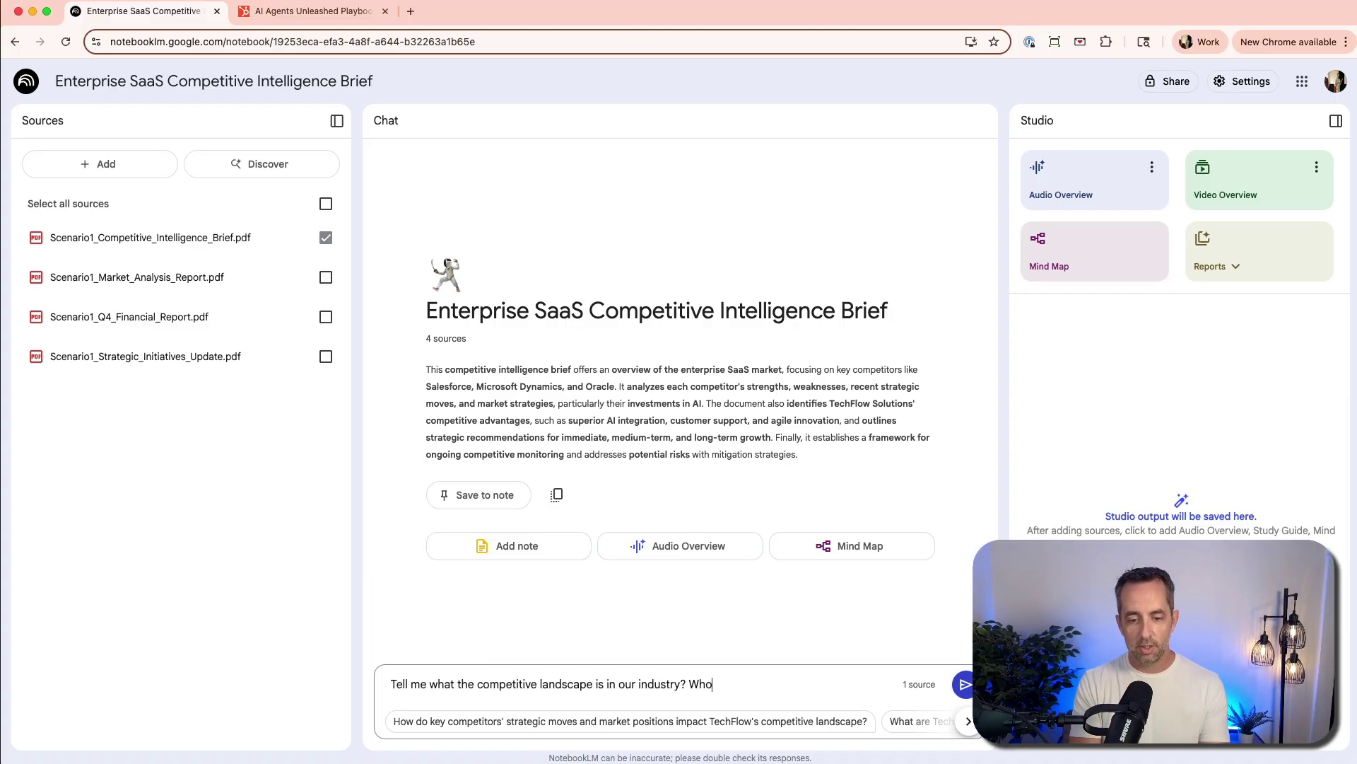
{"action": "type", "text": " do i need to be aware of?"}
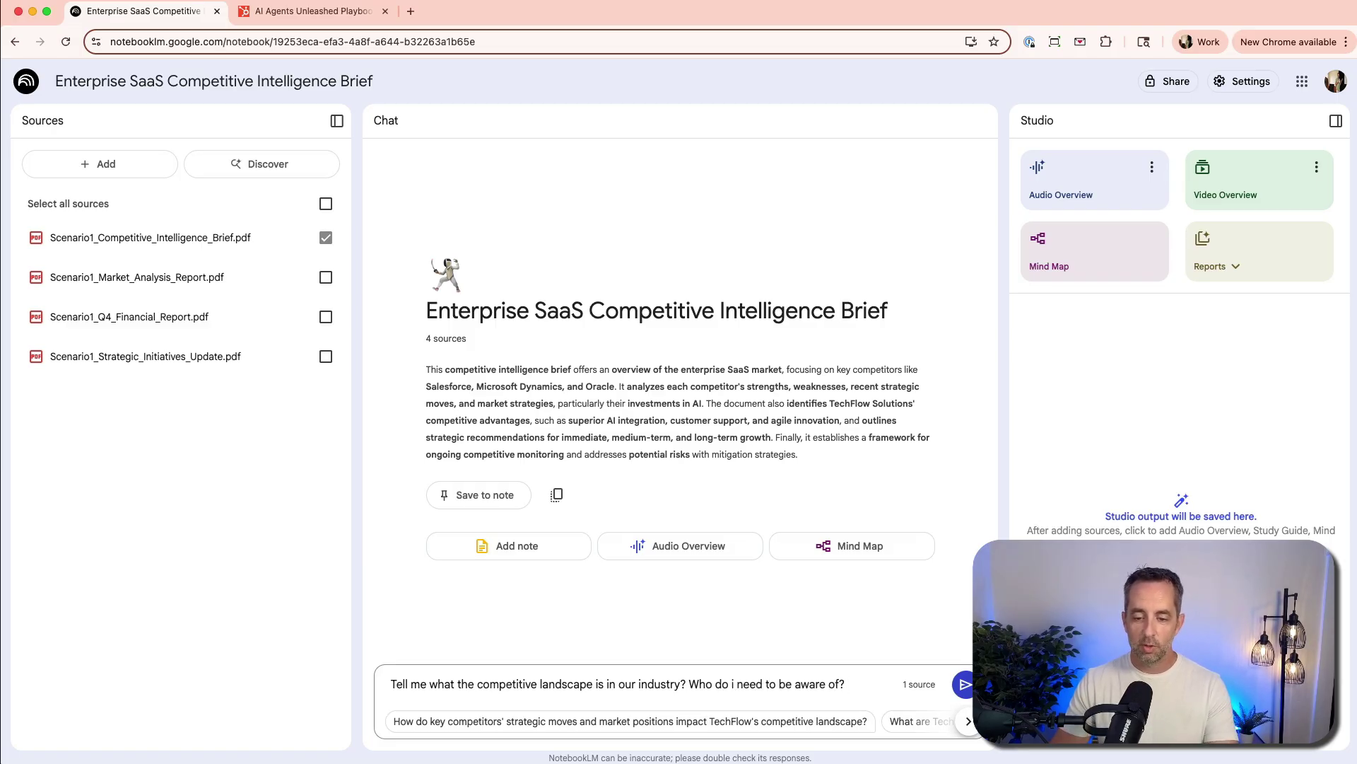
{"action": "key", "text": "Return"}
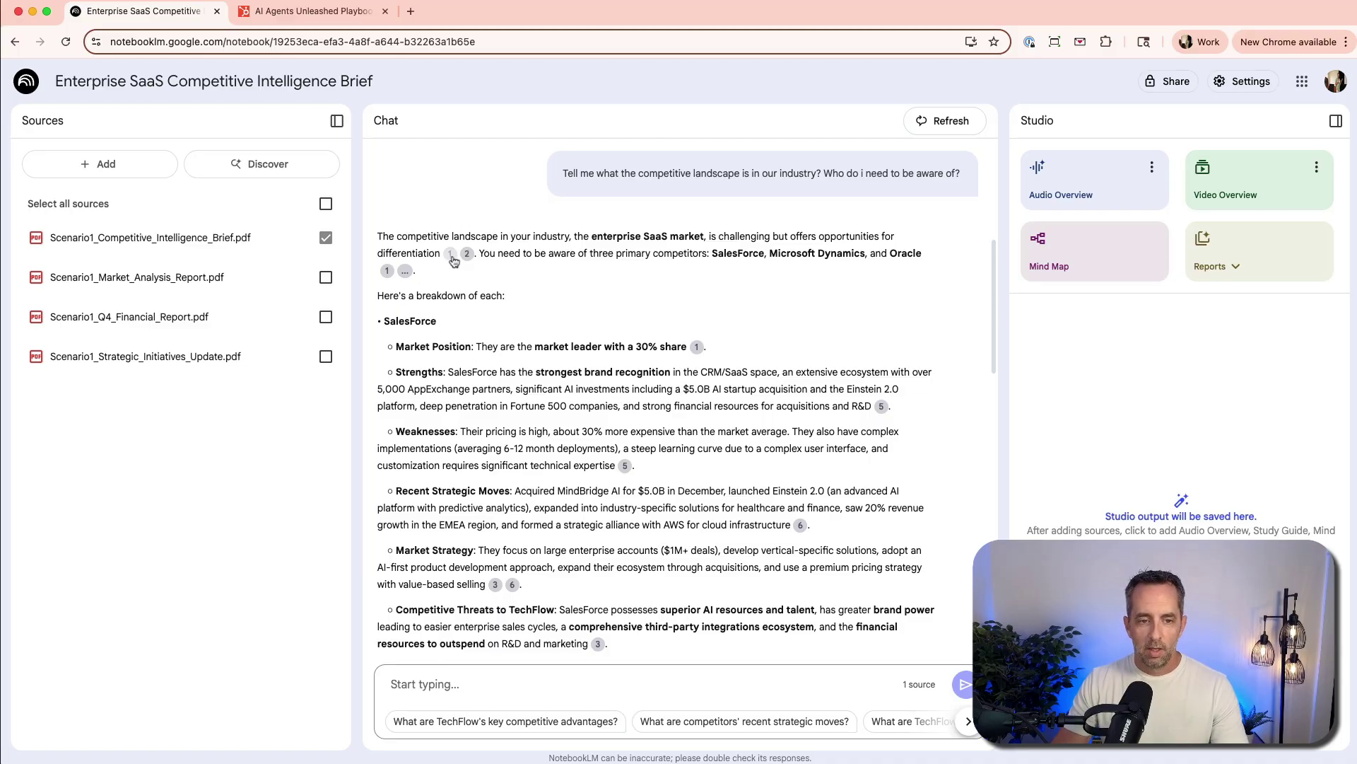
Read through the answer covering SalesForce, Microsoft Dynamics and Oracle as key competitors
{"action": "mouse_move", "coordinate": [453, 260]}
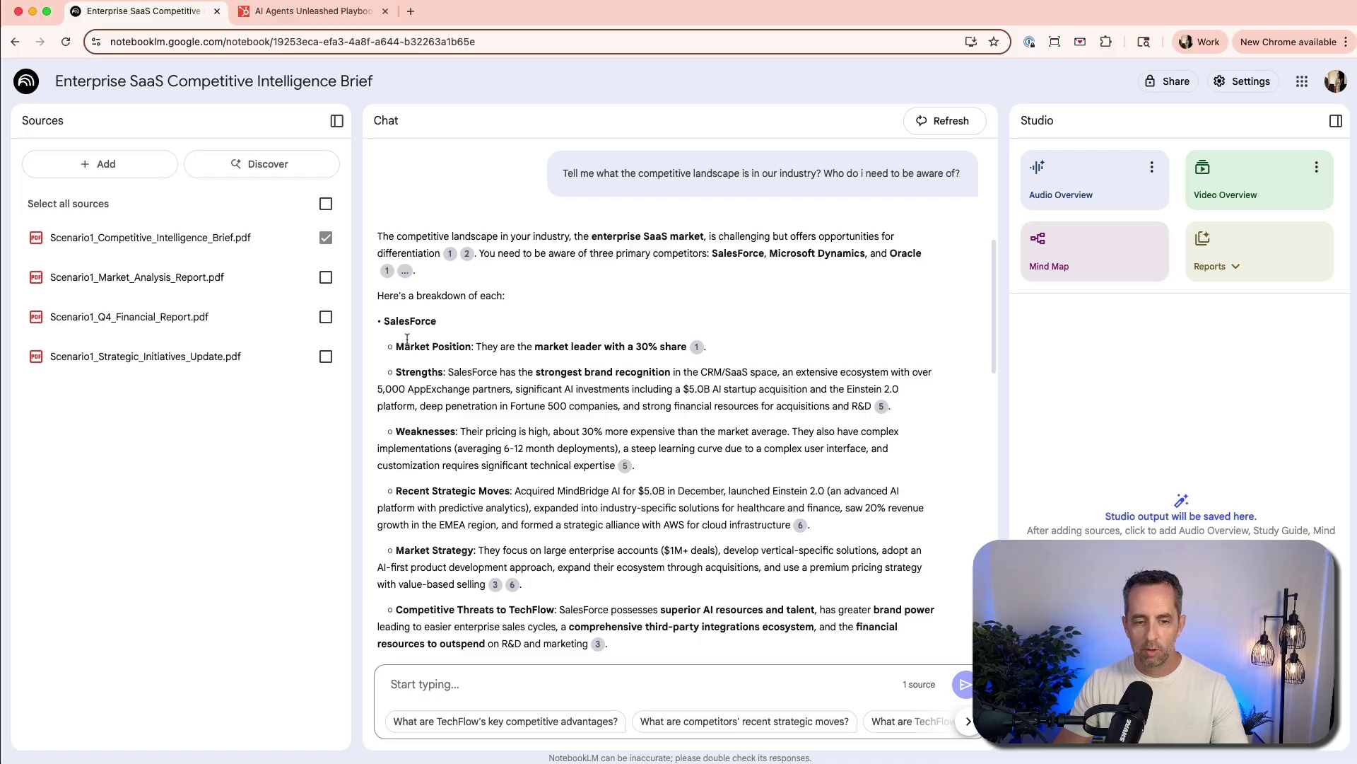
{"action": "scroll", "coordinate": [403, 334], "scroll_direction": "down", "scroll_amount": 5}
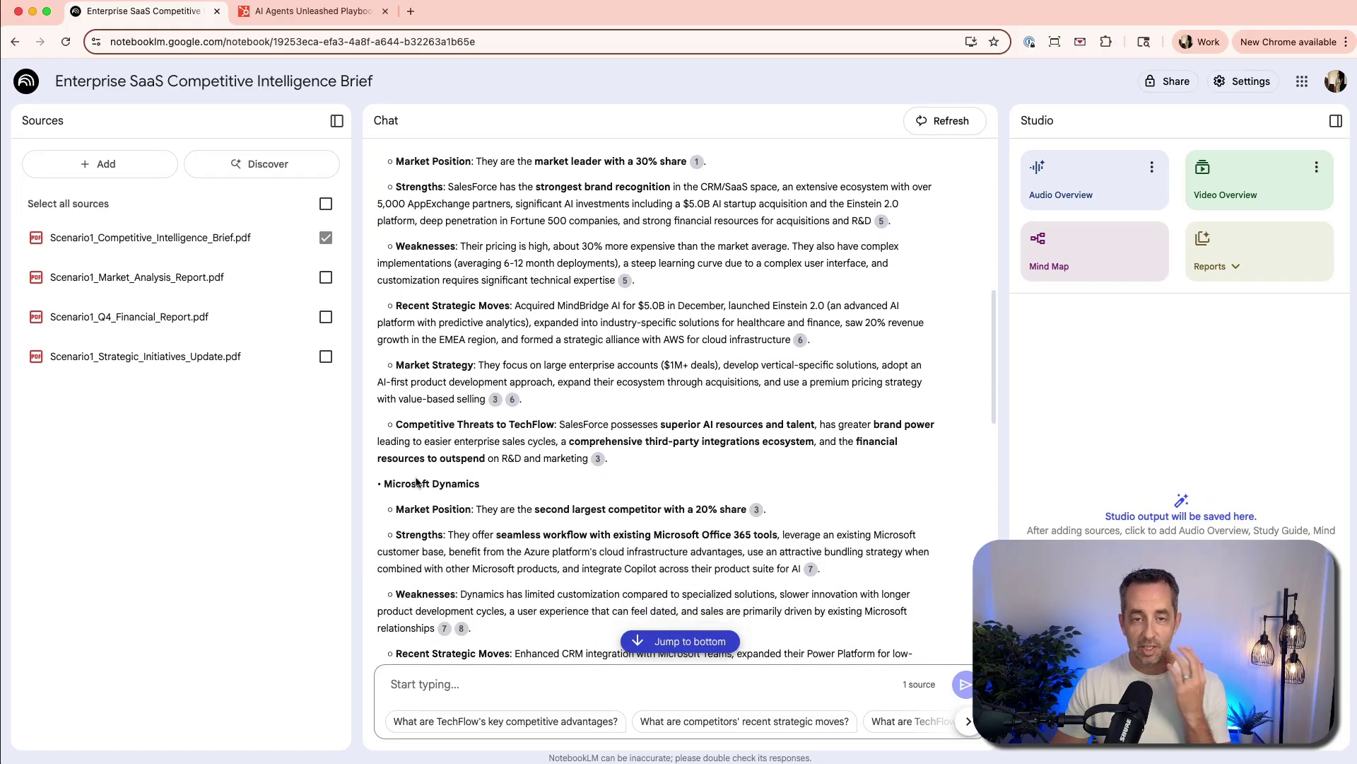
{"action": "scroll", "coordinate": [417, 482], "scroll_direction": "down", "scroll_amount": 6}
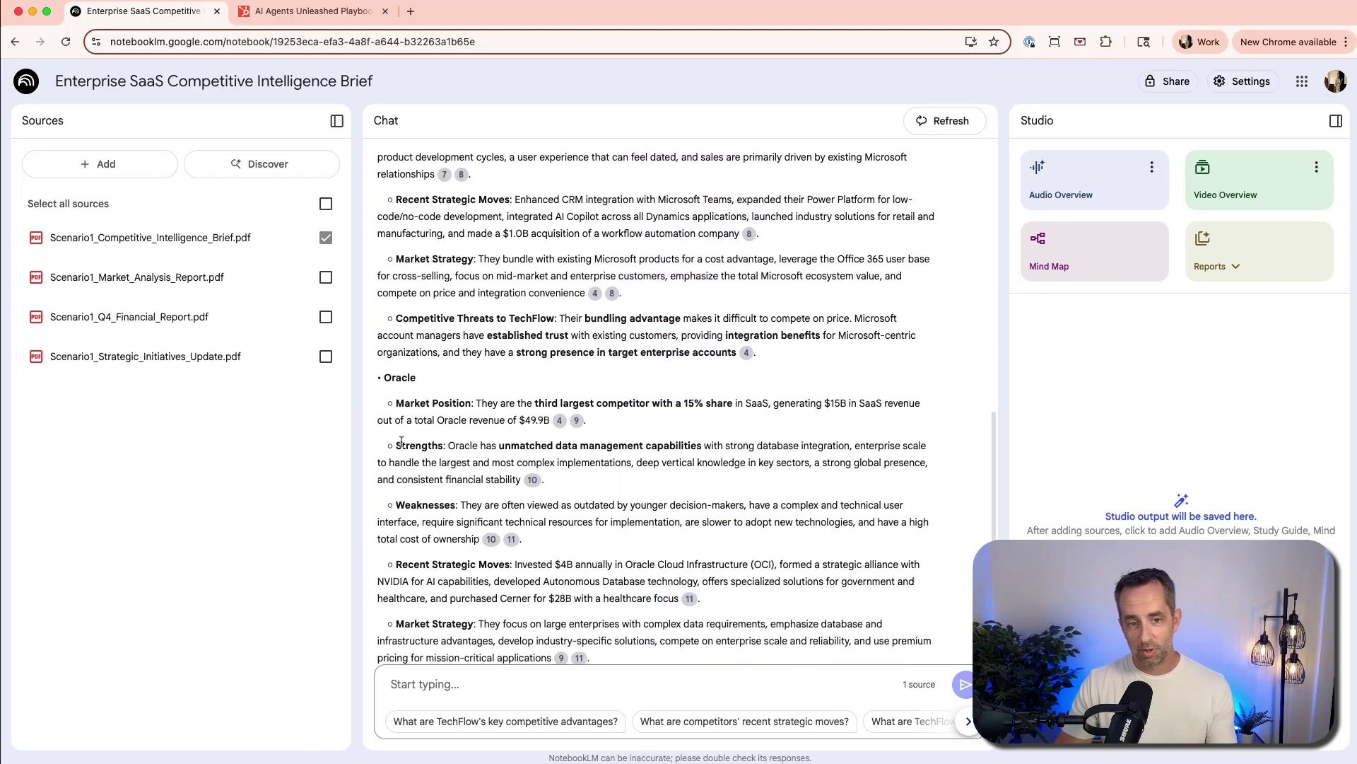
{"action": "scroll", "coordinate": [402, 441], "scroll_direction": "down", "scroll_amount": 1}
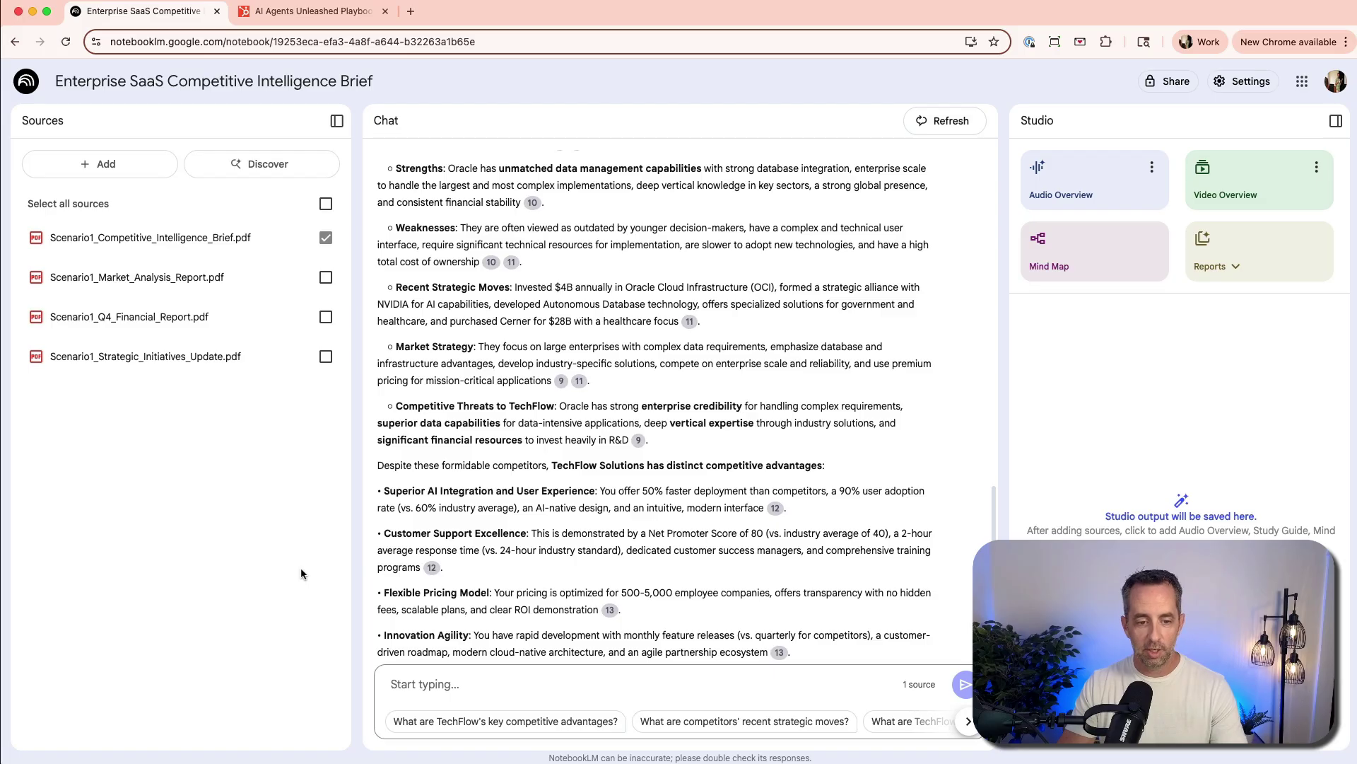
{"action": "scroll", "coordinate": [536, 481], "scroll_direction": "down", "scroll_amount": 3}
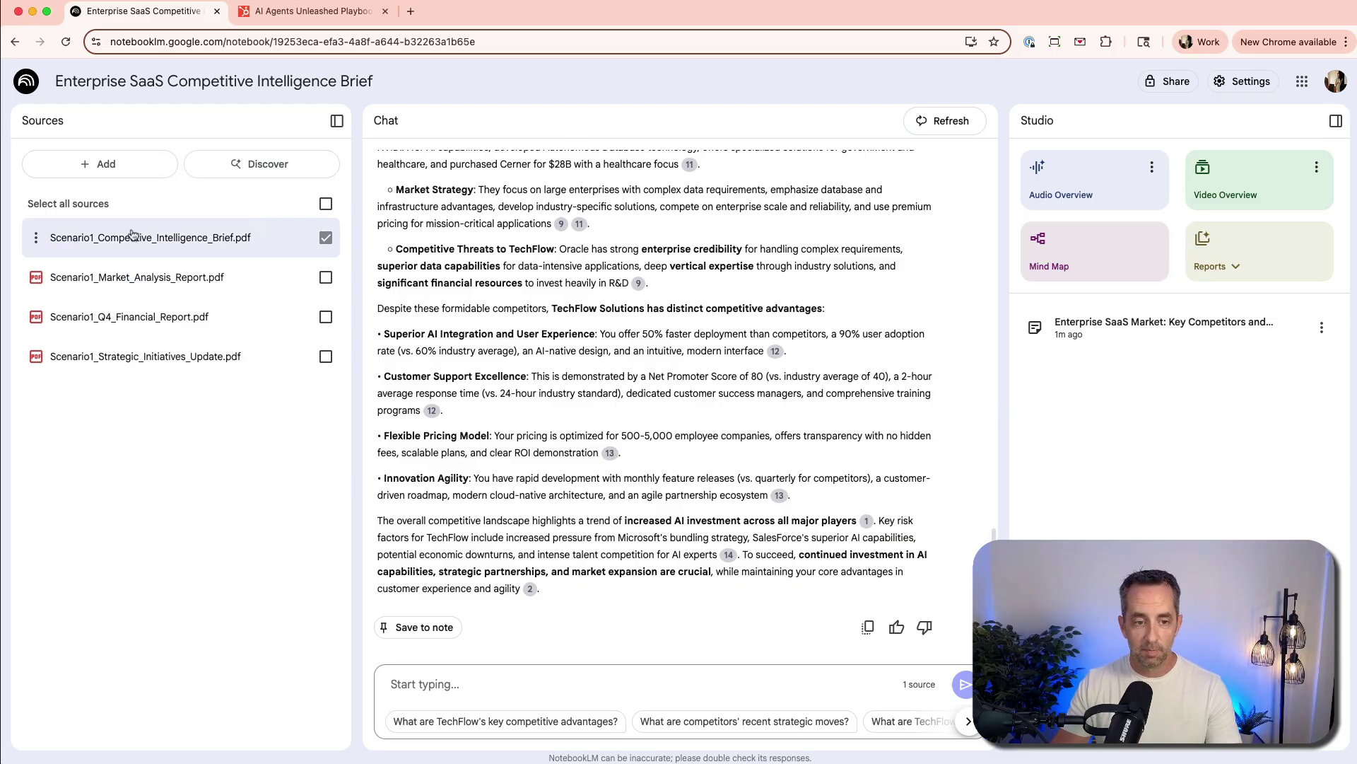
Switch chat to the market, Q4 financial and strategy PDFs and ask about Q4 performance and next year's opportunities
{"action": "left_click", "coordinate": [326, 237]}
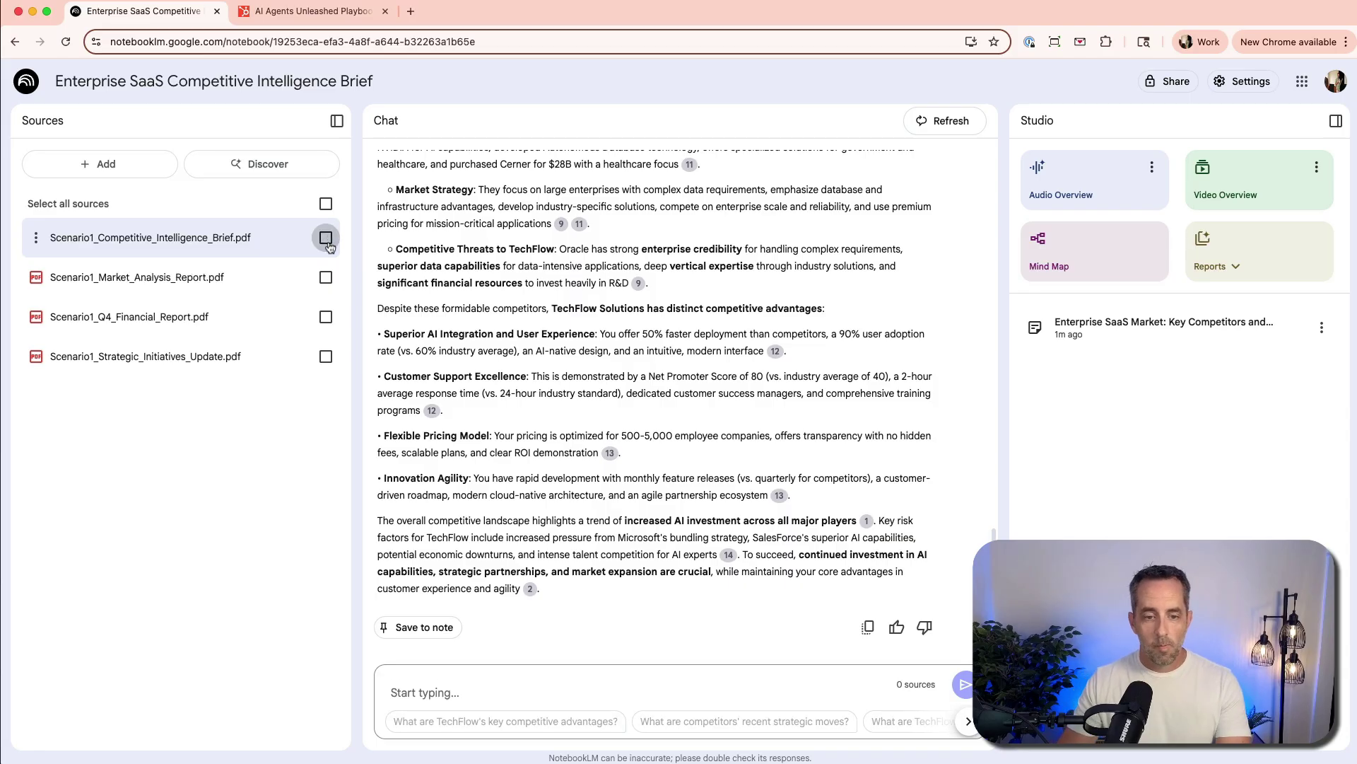
{"action": "left_click", "coordinate": [326, 277]}
{"action": "left_click", "coordinate": [325, 317]}
{"action": "left_click", "coordinate": [326, 357]}
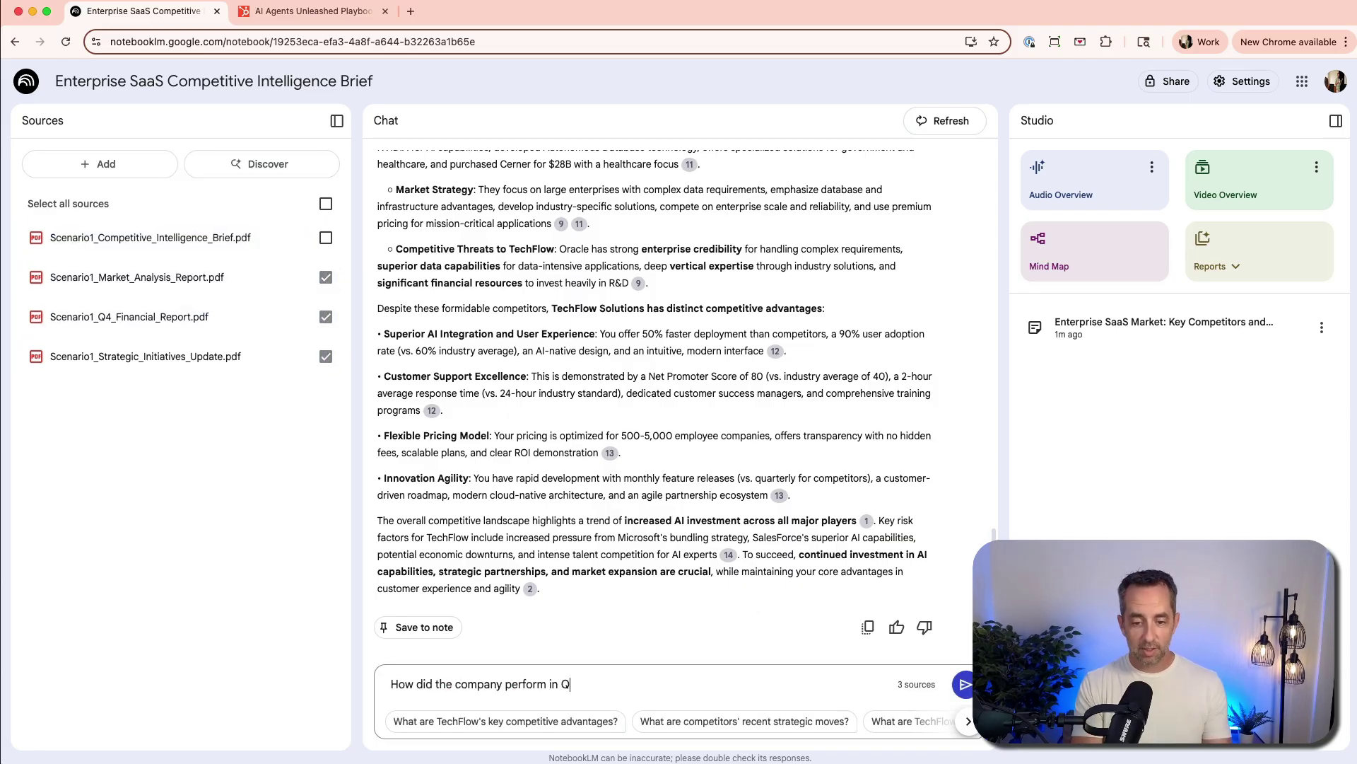
{"action": "key", "text": "BackSpace"}
{"action": "type", "text": "year?"}
{"action": "key", "text": "Return"}
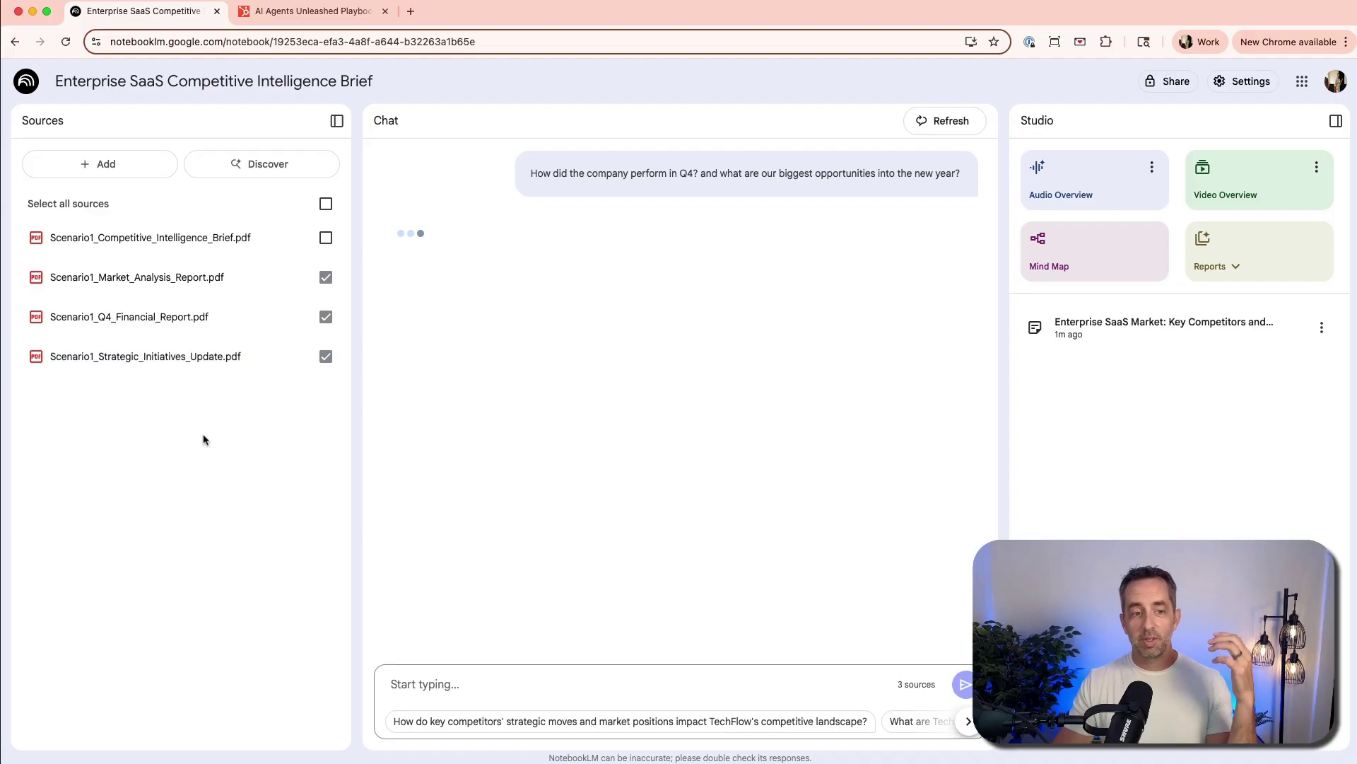
{"action": "left_click", "coordinate": [90, 174]}
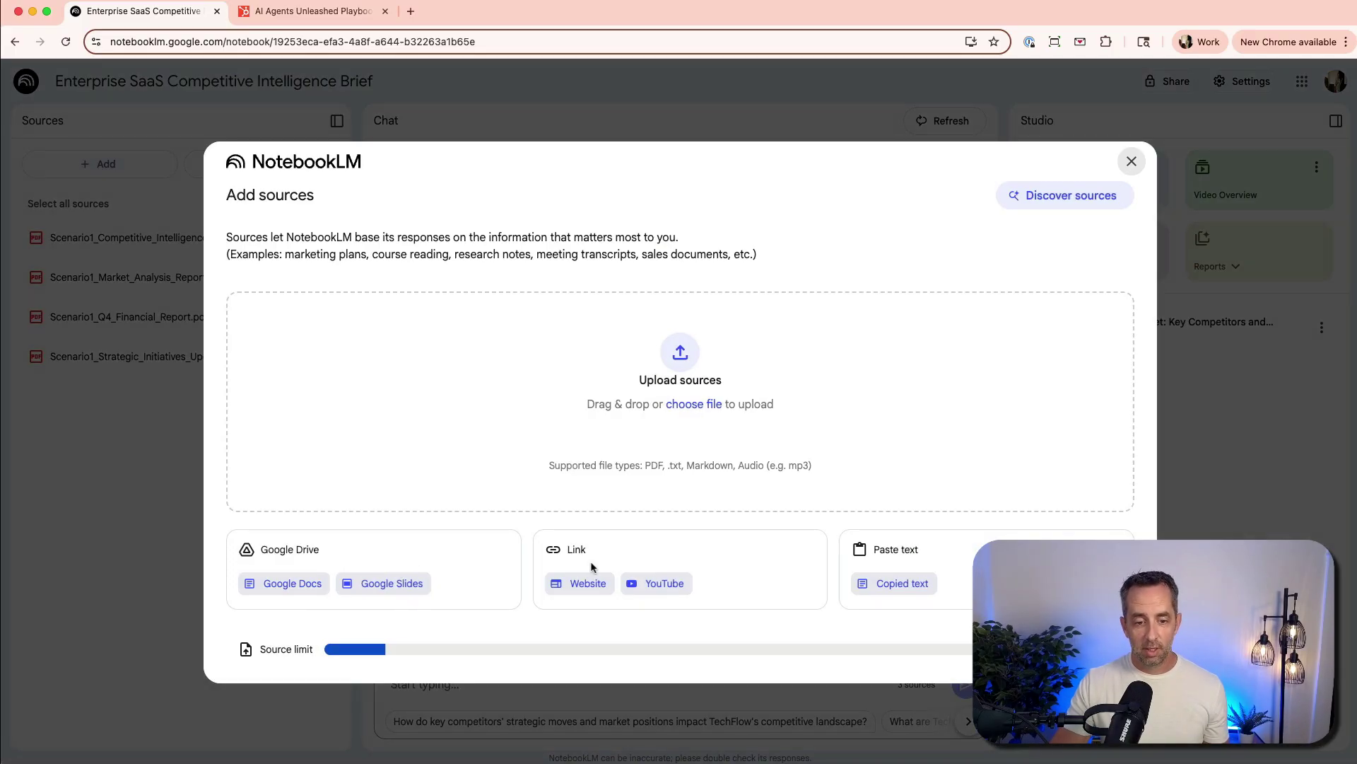
Use Discover sources to search the web for enterprise ERP software sources
{"action": "left_click", "coordinate": [887, 583]}
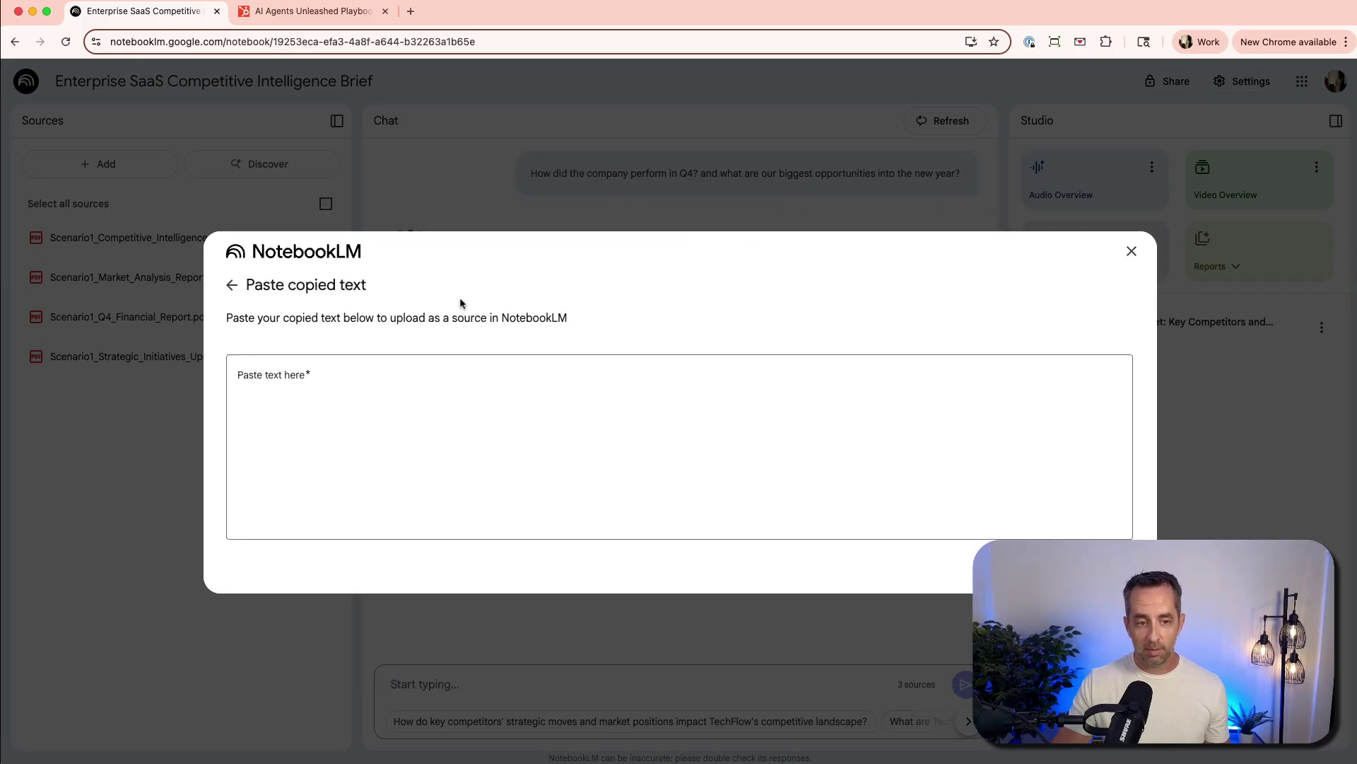
{"action": "left_click", "coordinate": [232, 287]}
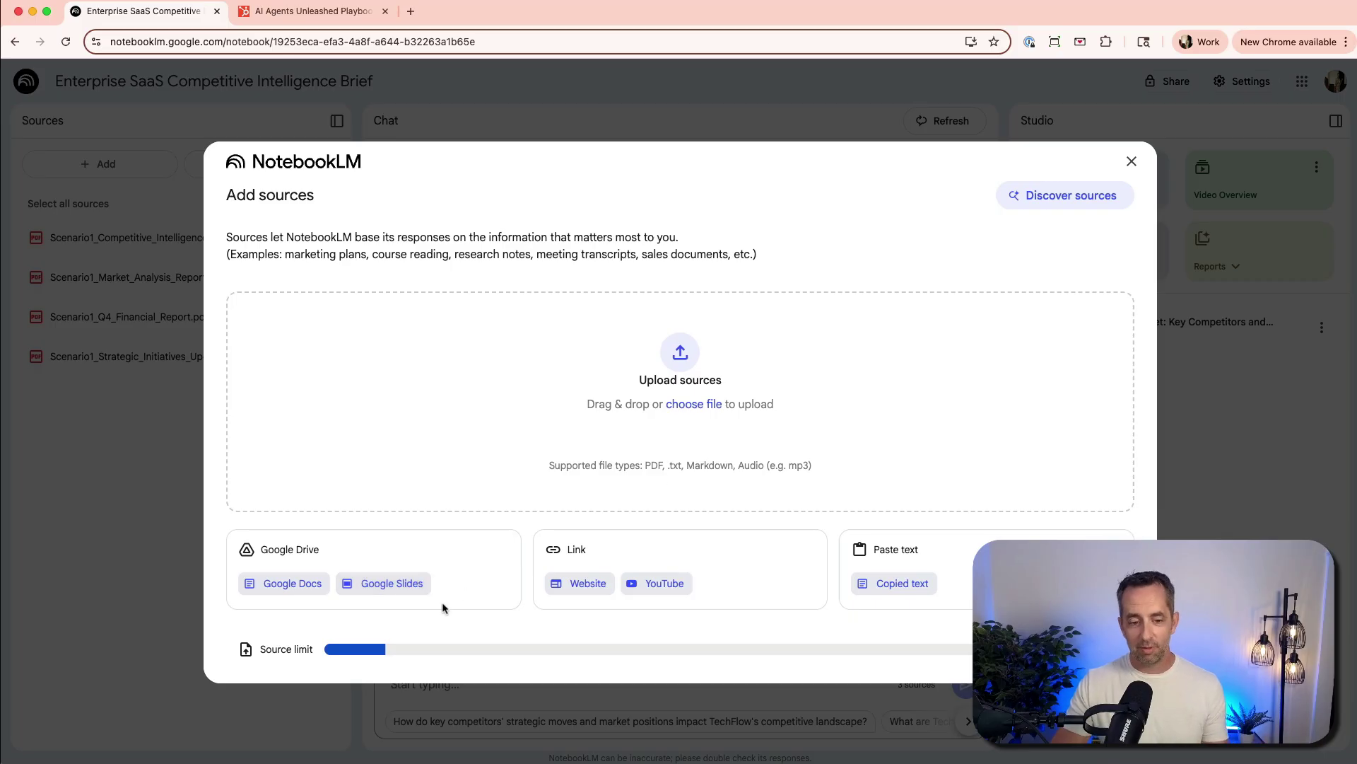
{"action": "left_click", "coordinate": [1035, 205]}
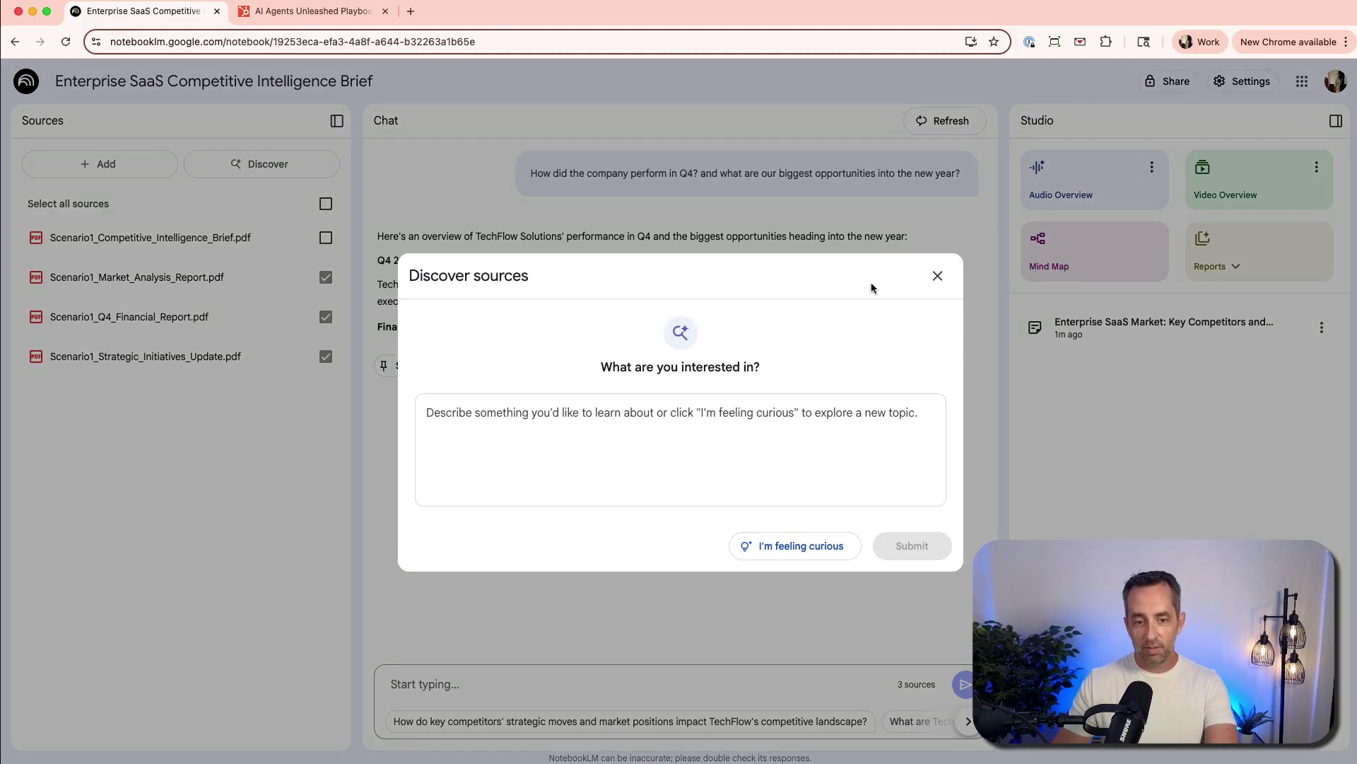
{"action": "left_click", "coordinate": [532, 434]}
{"action": "type", "text": "D"}
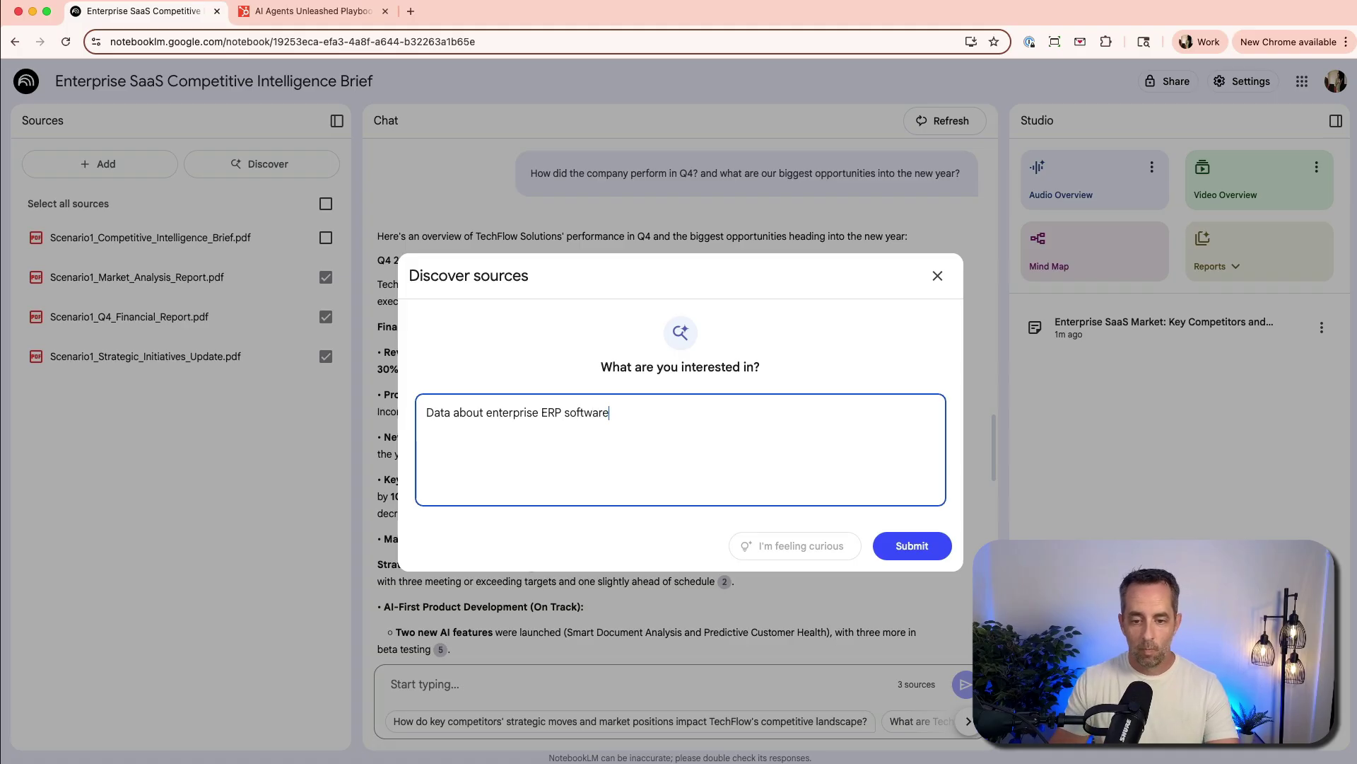
{"action": "left_click", "coordinate": [915, 543]}
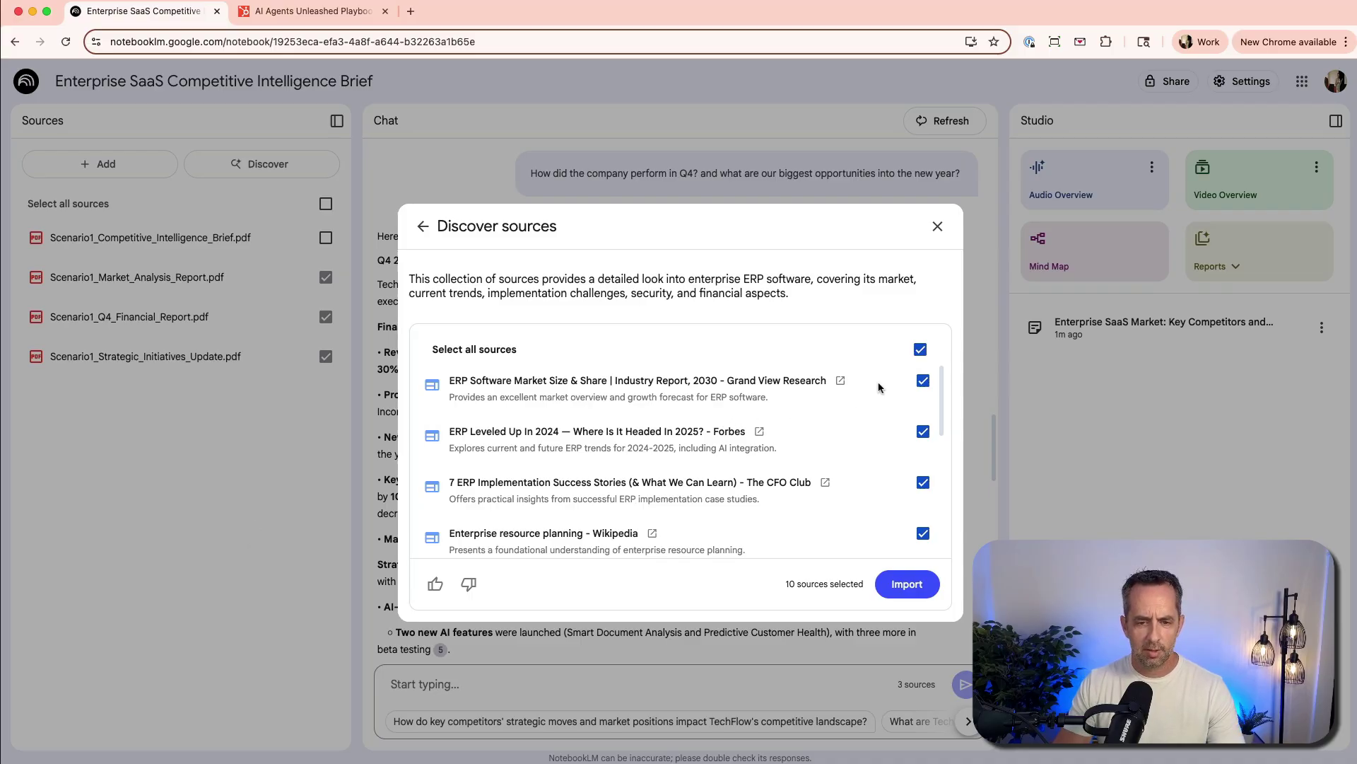
Select only The 2024 ERP Report and ERP Cloud vs On-Premise, and import them
{"action": "scroll", "coordinate": [856, 460], "scroll_direction": "down", "scroll_amount": 3}
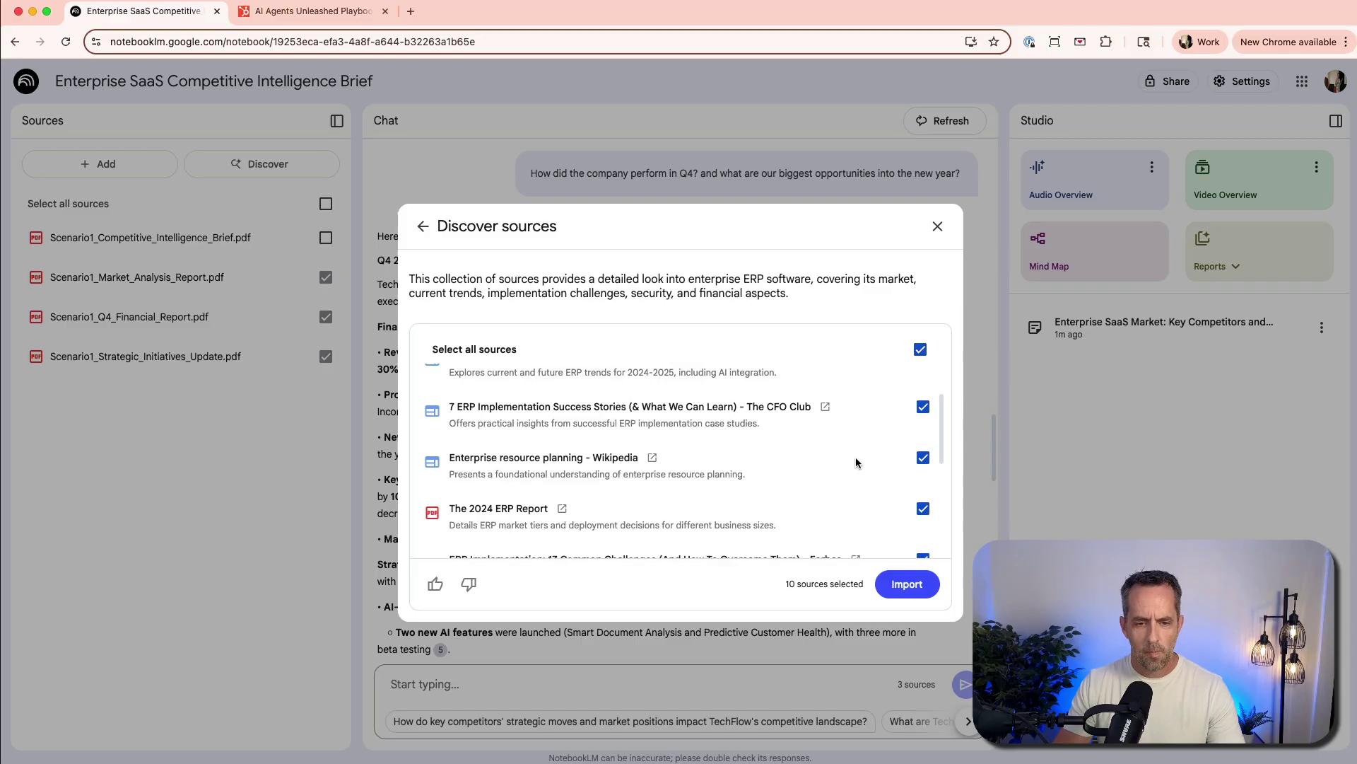
{"action": "scroll", "coordinate": [855, 459], "scroll_direction": "up", "scroll_amount": 1}
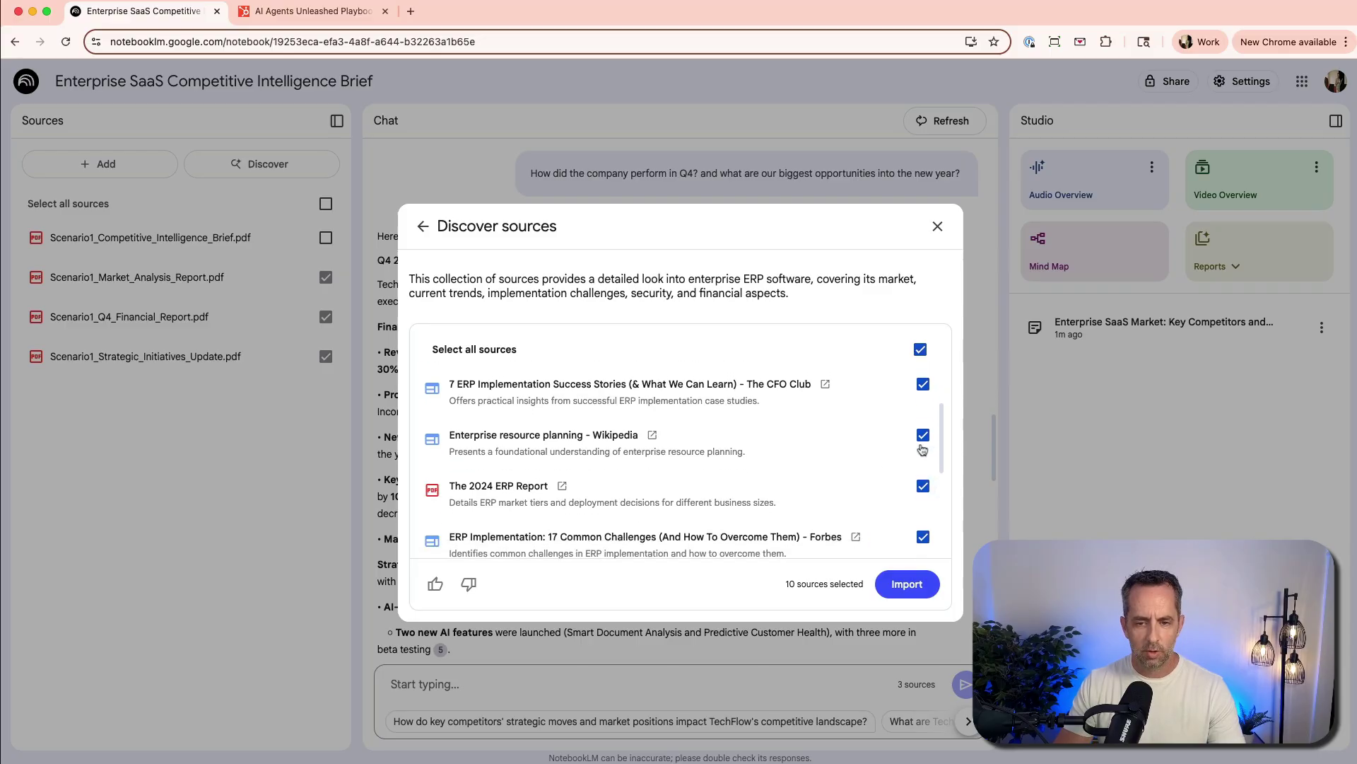
{"action": "left_click", "coordinate": [923, 385]}
{"action": "scroll", "coordinate": [924, 384], "scroll_direction": "up", "scroll_amount": 2}
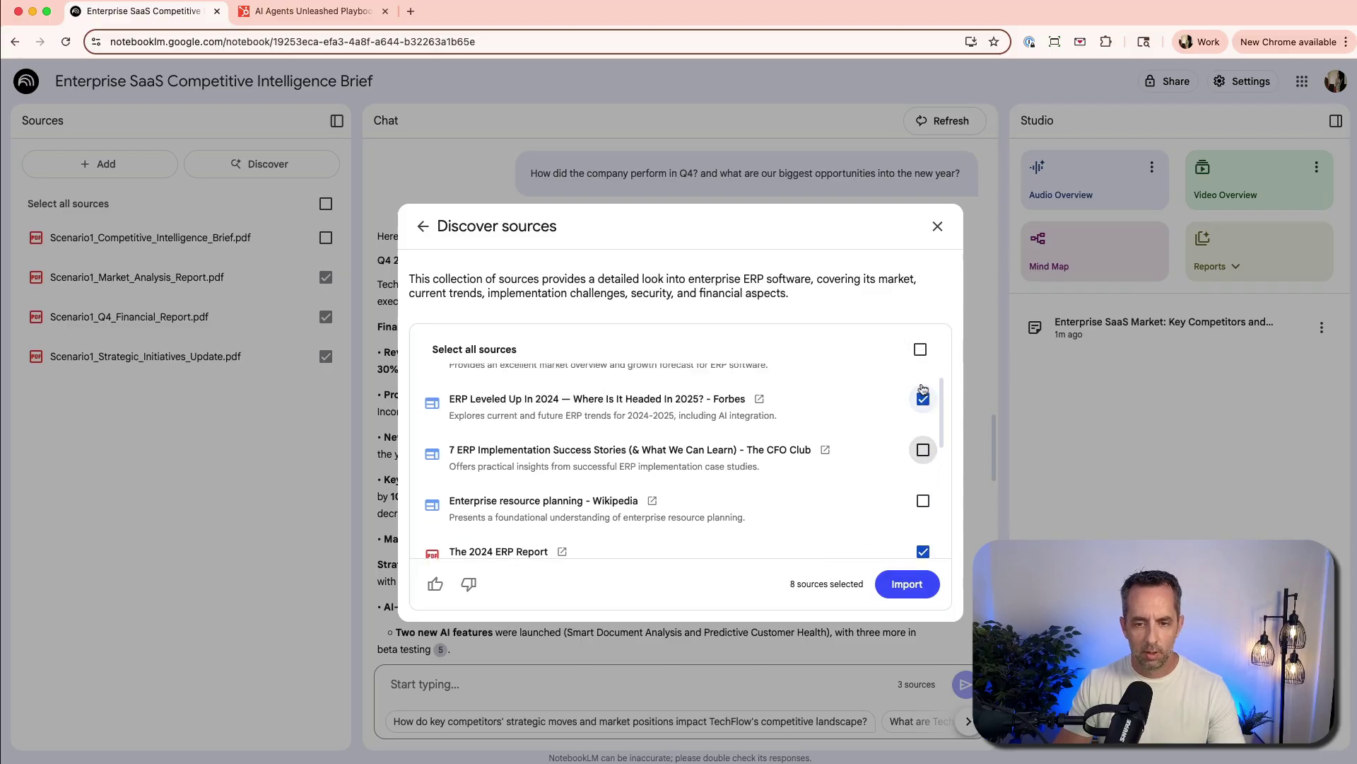
{"action": "left_click", "coordinate": [919, 351]}
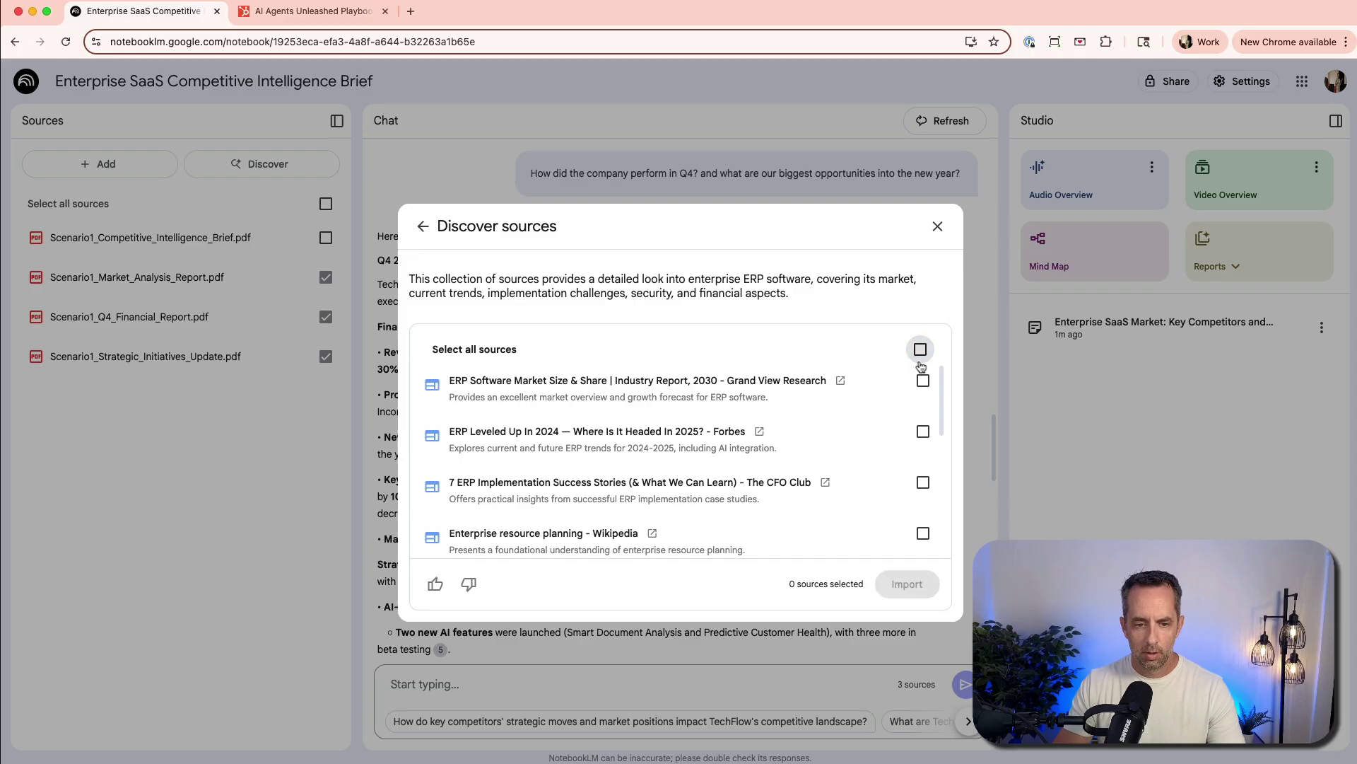
{"action": "scroll", "coordinate": [927, 488], "scroll_direction": "down", "scroll_amount": 3}
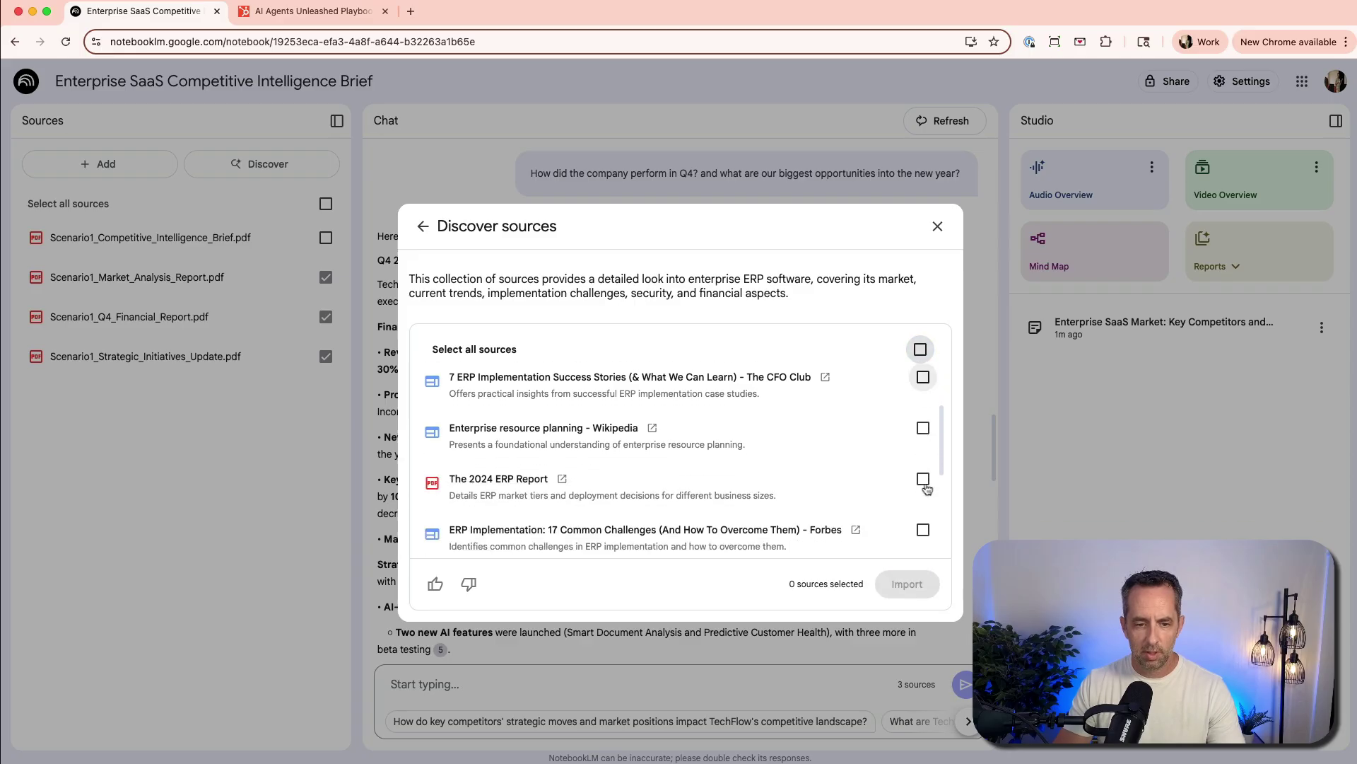
{"action": "left_click", "coordinate": [924, 478]}
{"action": "scroll", "coordinate": [863, 437], "scroll_direction": "down", "scroll_amount": 3}
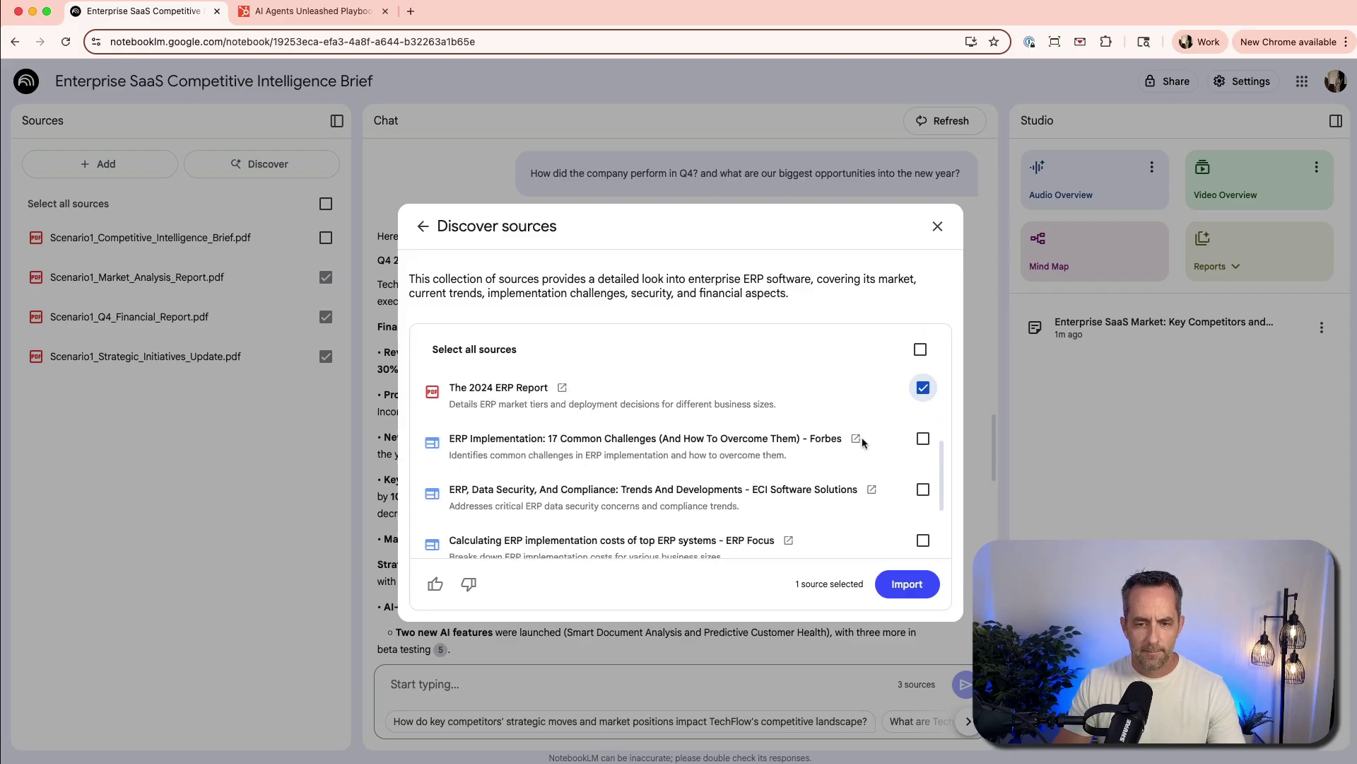
{"action": "scroll", "coordinate": [863, 442], "scroll_direction": "down", "scroll_amount": 2}
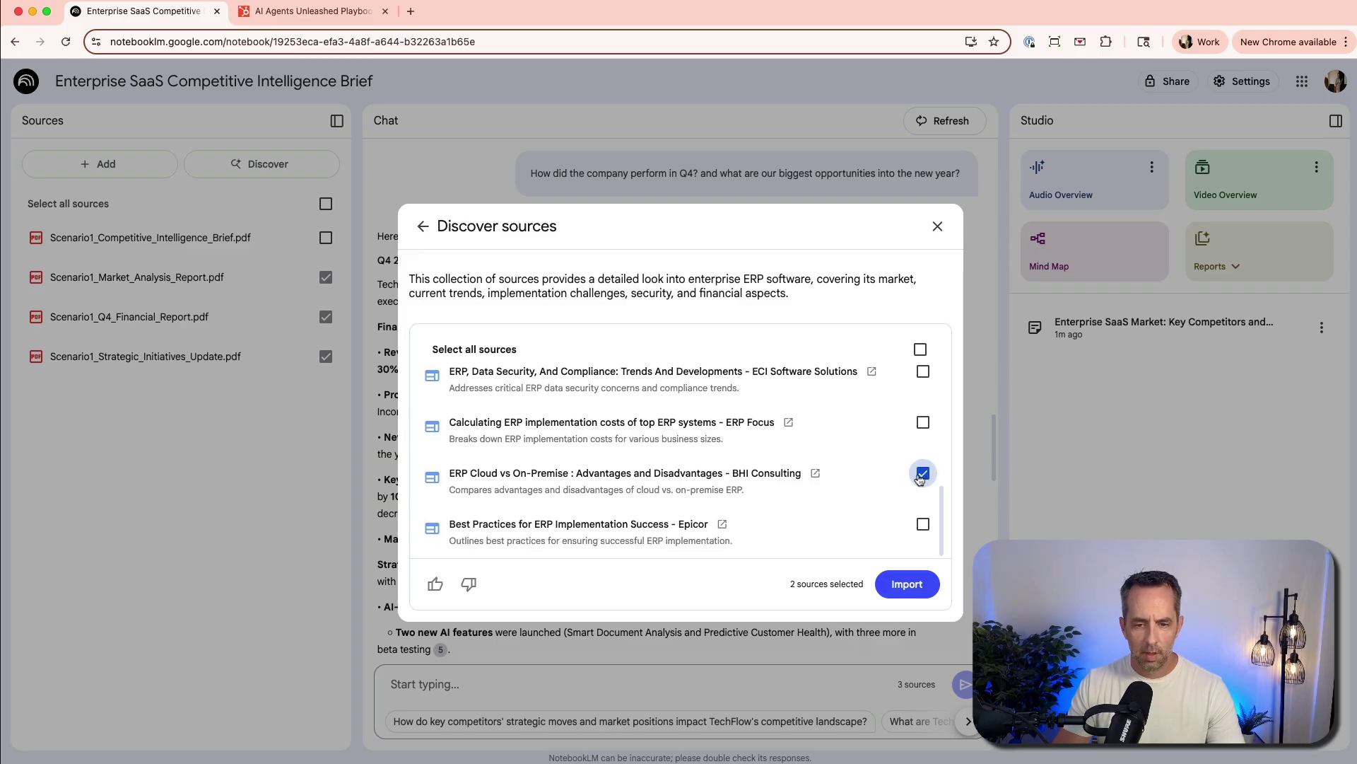
{"action": "left_click", "coordinate": [907, 584]}
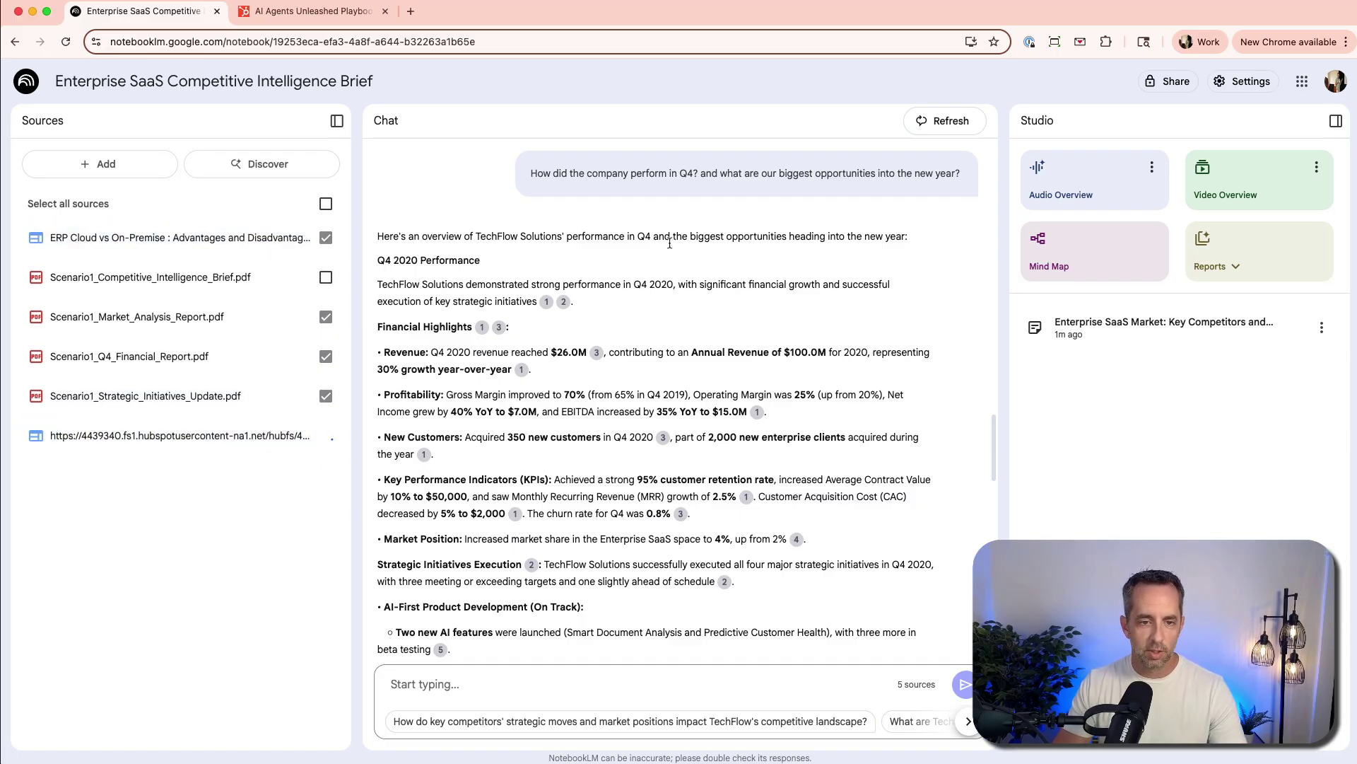
Read the Q4 performance answer and save it as a Studio note
{"action": "scroll", "coordinate": [428, 254], "scroll_direction": "down", "scroll_amount": 1}
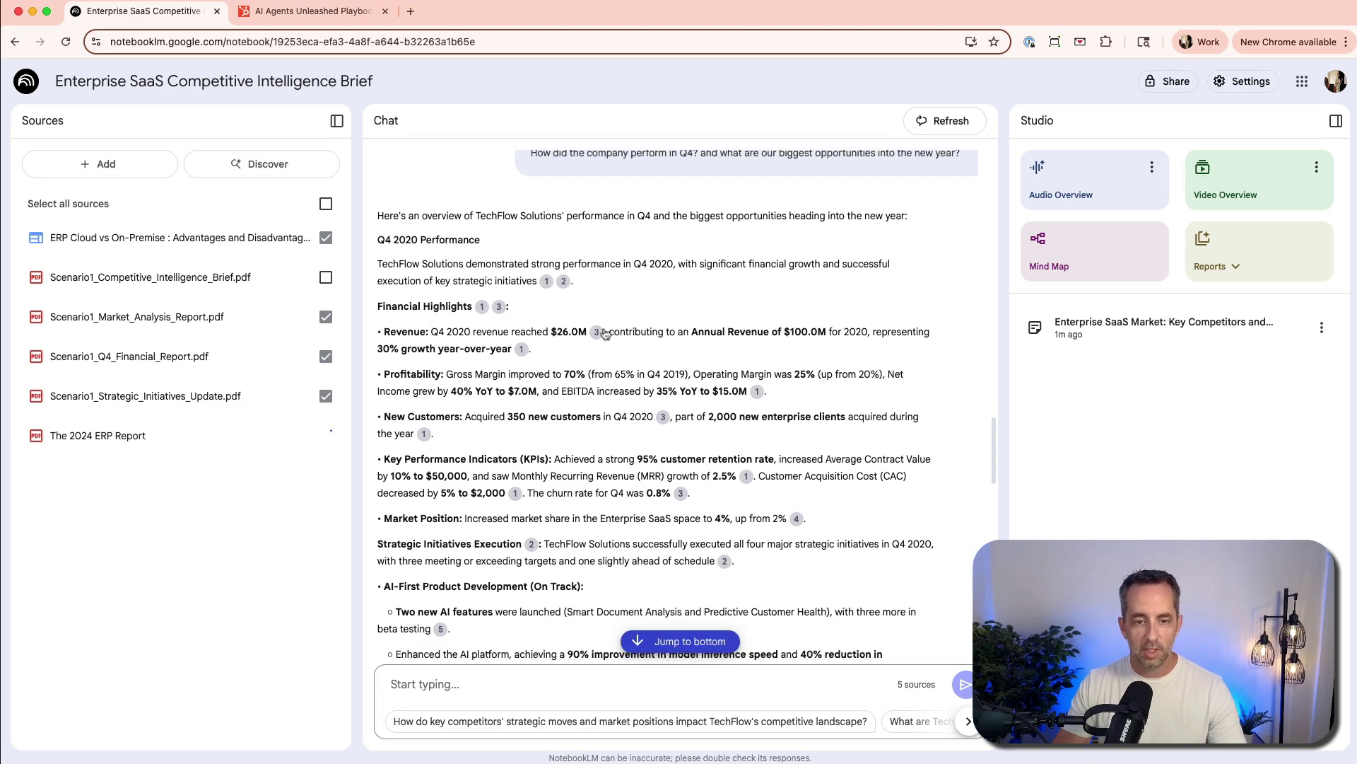
{"action": "mouse_move", "coordinate": [602, 338]}
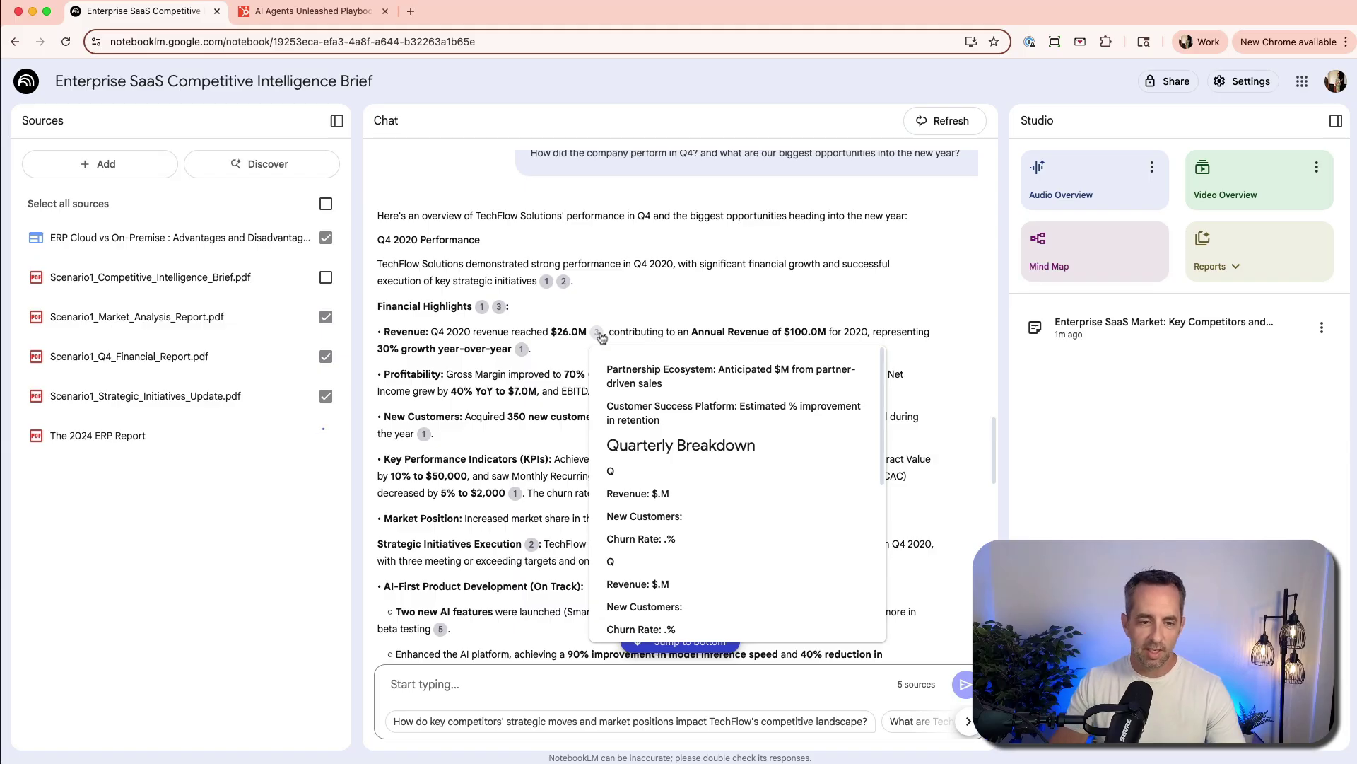
{"action": "scroll", "coordinate": [601, 338], "scroll_direction": "down", "scroll_amount": 10}
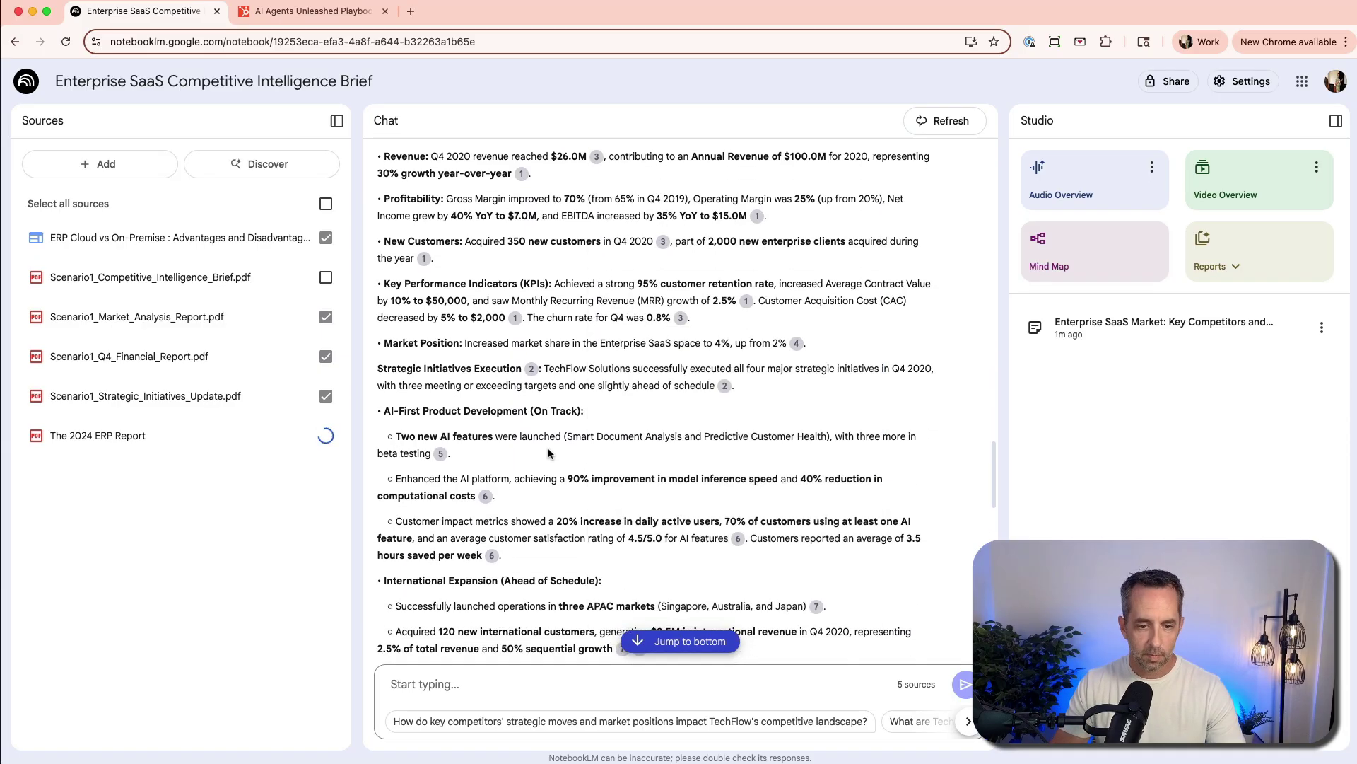
{"action": "scroll", "coordinate": [549, 453], "scroll_direction": "down", "scroll_amount": 10}
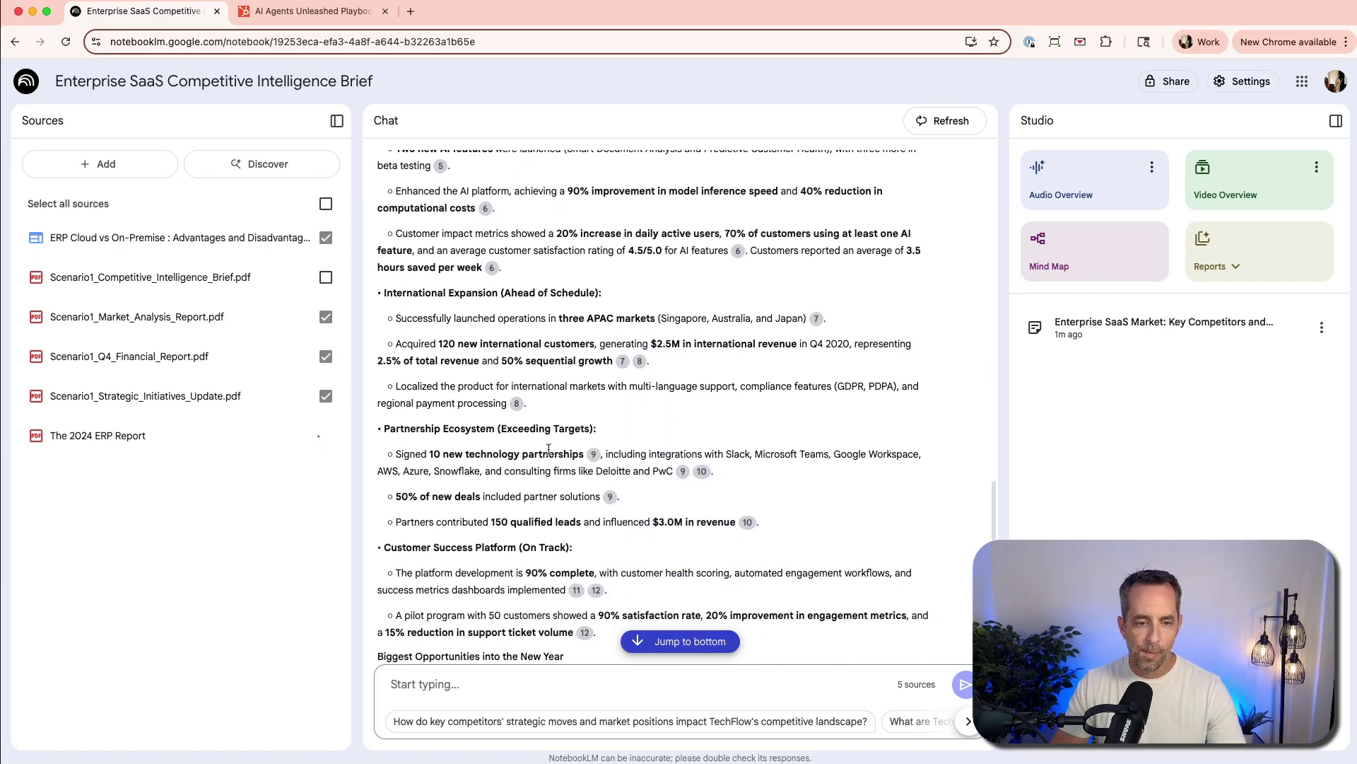
{"action": "scroll", "coordinate": [549, 453], "scroll_direction": "down", "scroll_amount": 15}
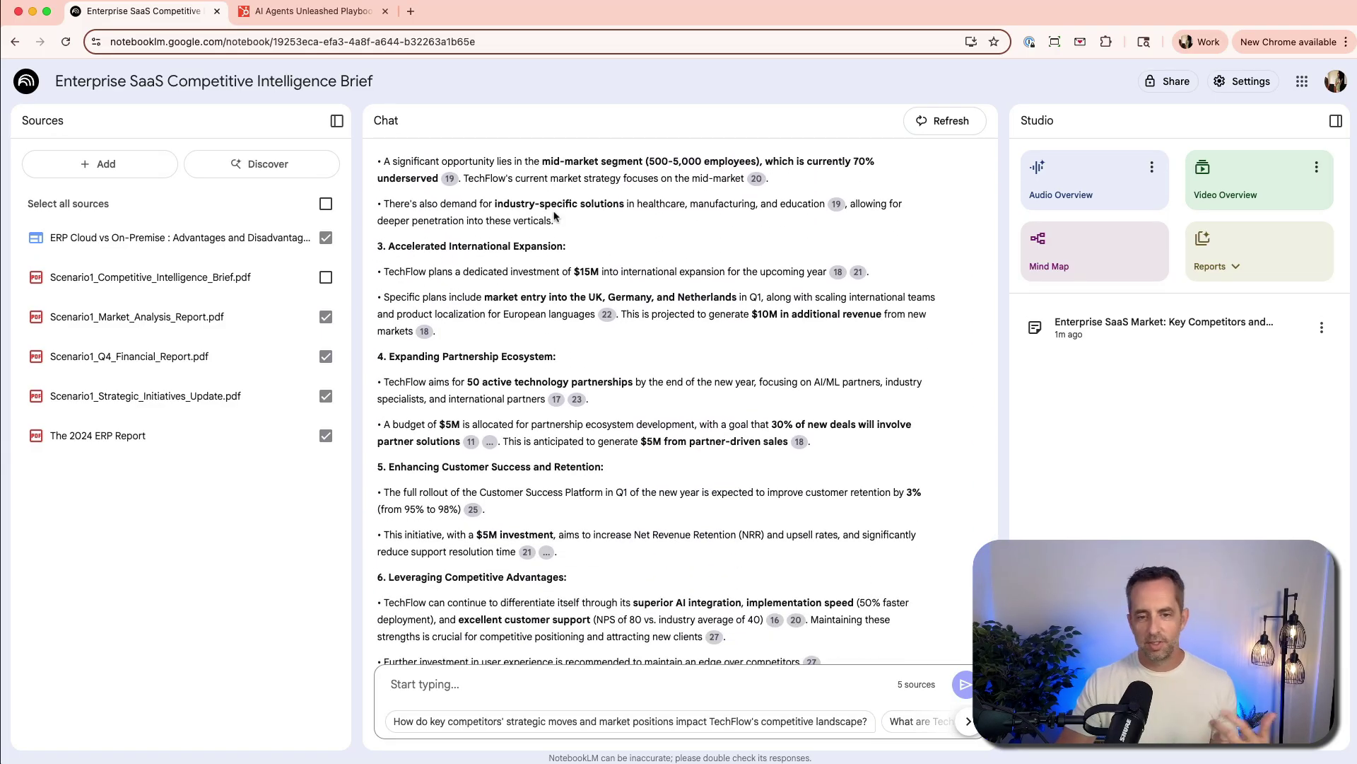
{"action": "scroll", "coordinate": [555, 216], "scroll_direction": "down", "scroll_amount": 4}
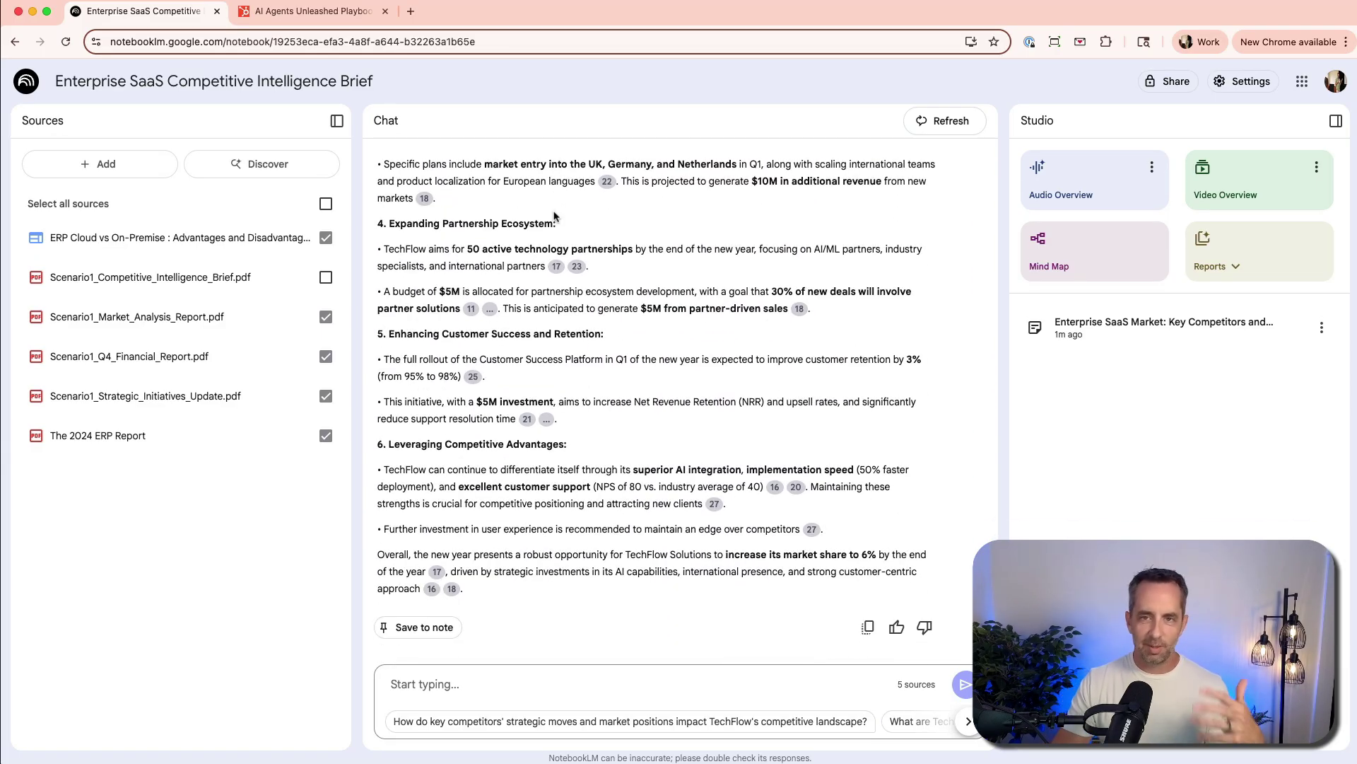
{"action": "left_click", "coordinate": [419, 627]}
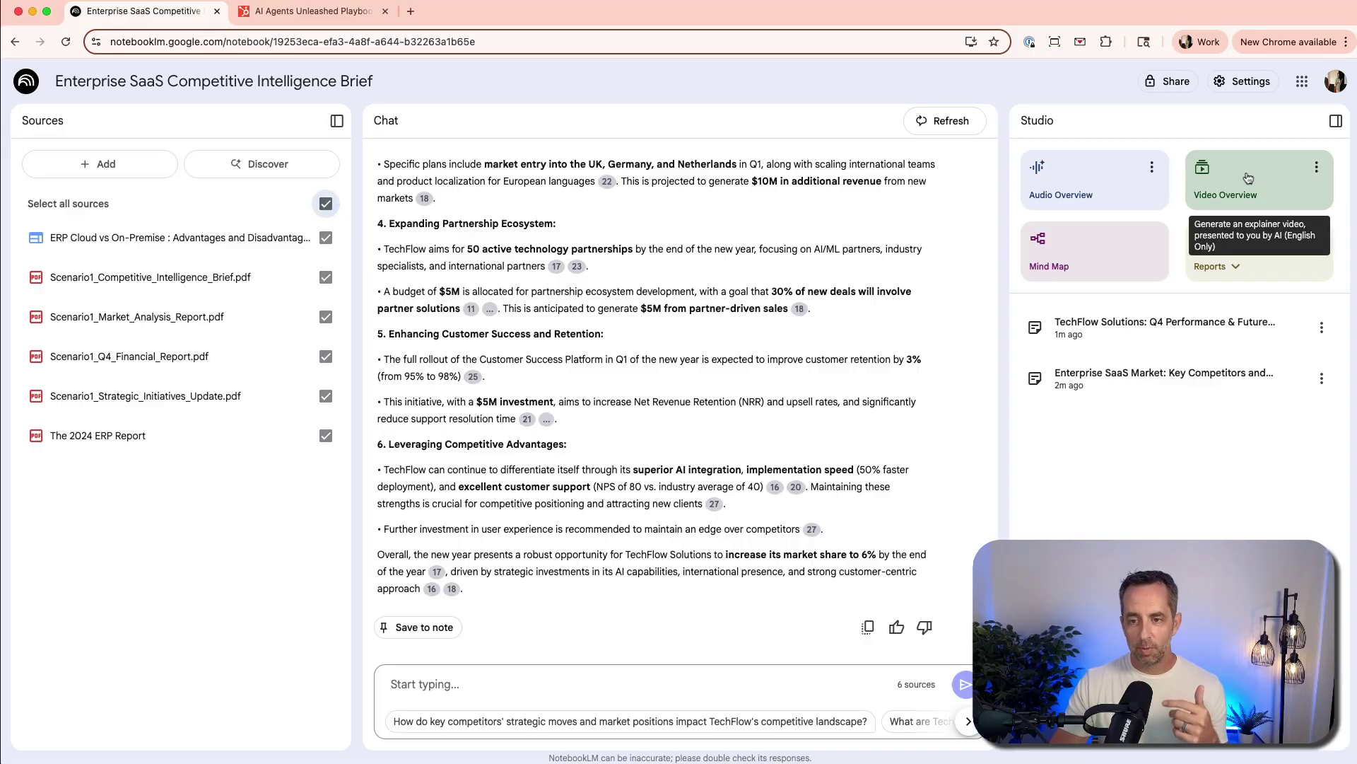
Generate an Audio Overview and a Briefing doc report from the six sources in Studio
{"action": "left_click", "coordinate": [1287, 242]}
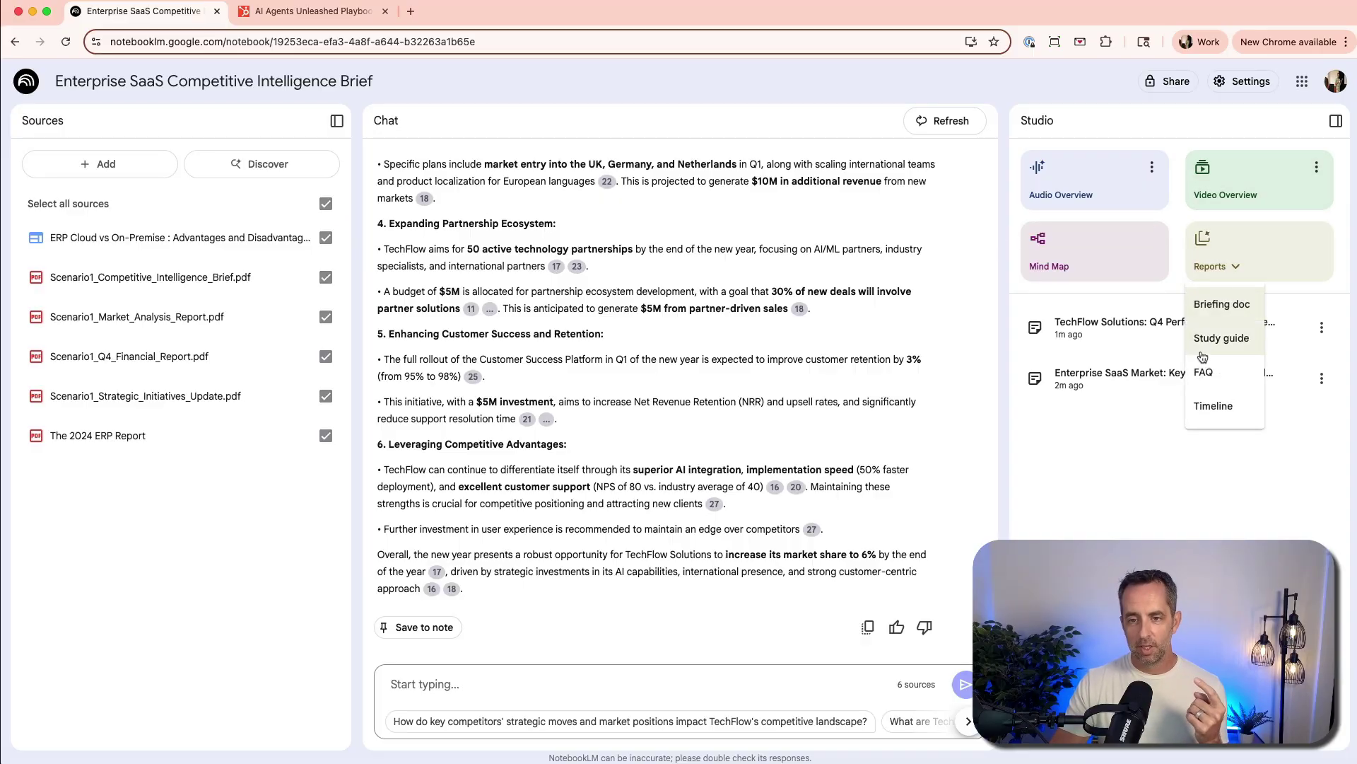
{"action": "left_click", "coordinate": [1059, 160]}
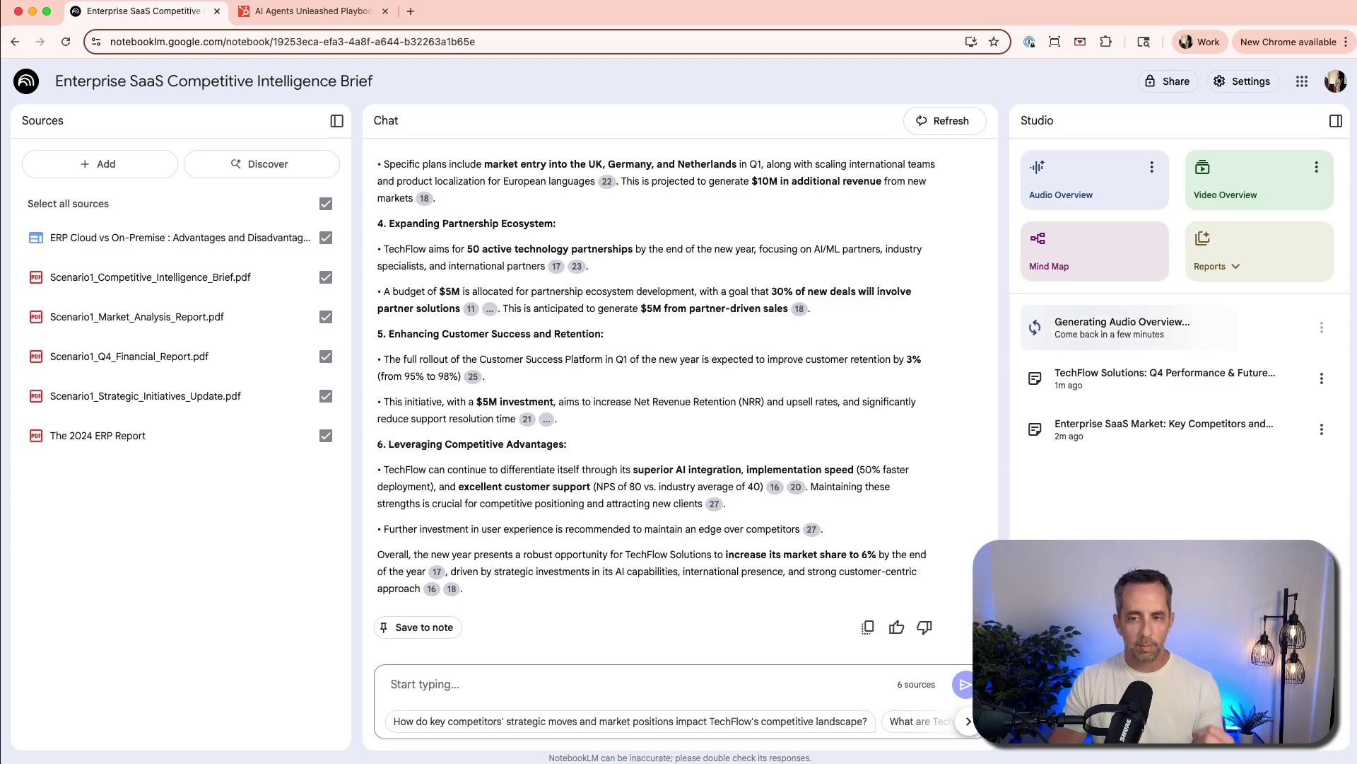
{"action": "left_click", "coordinate": [1227, 267]}
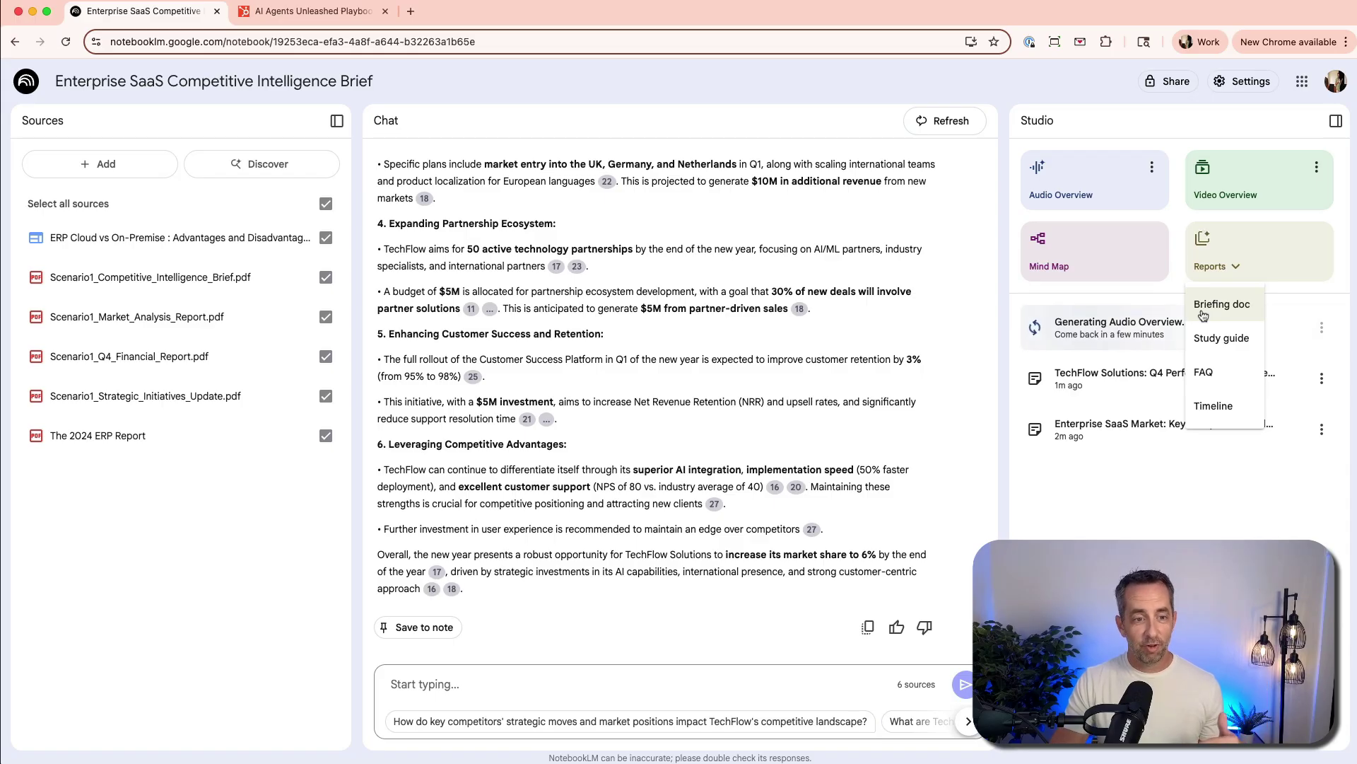
{"action": "left_click", "coordinate": [1241, 273]}
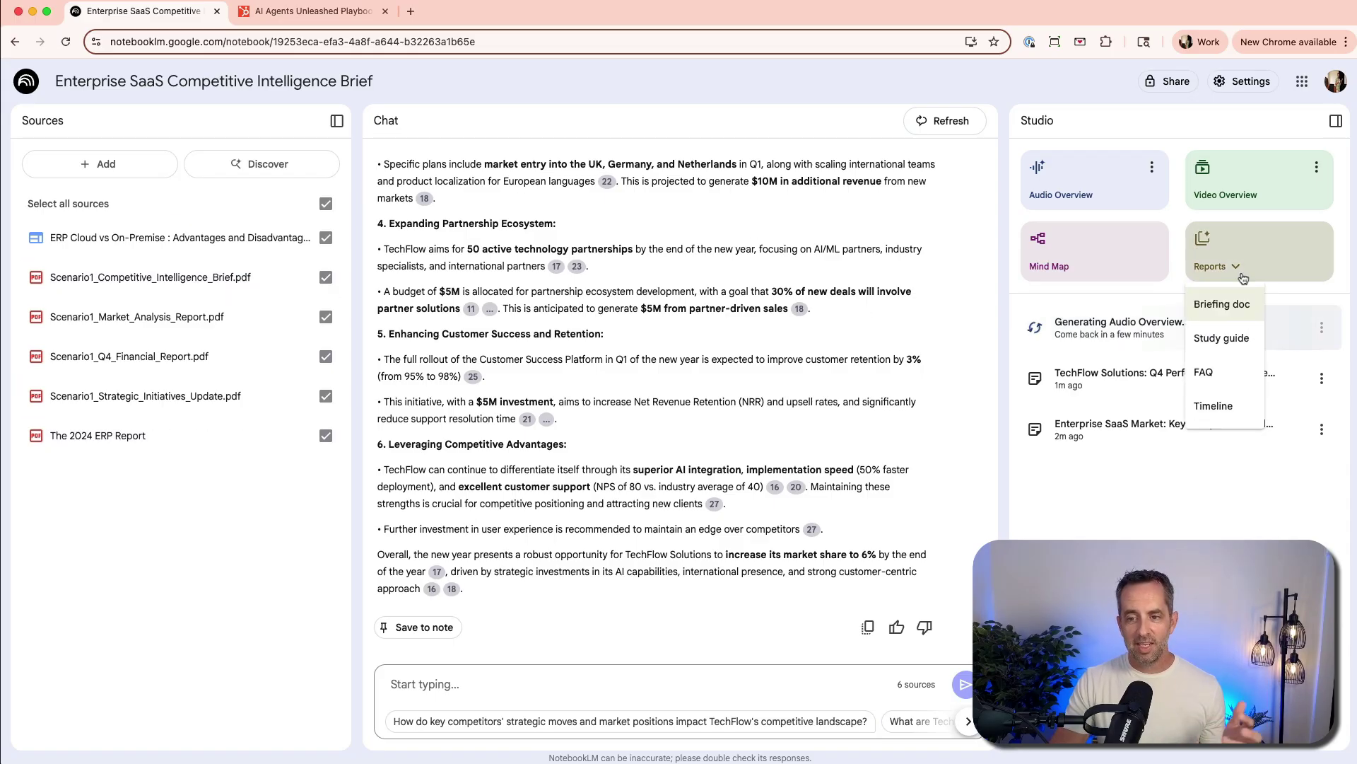
{"action": "left_click", "coordinate": [1214, 340]}
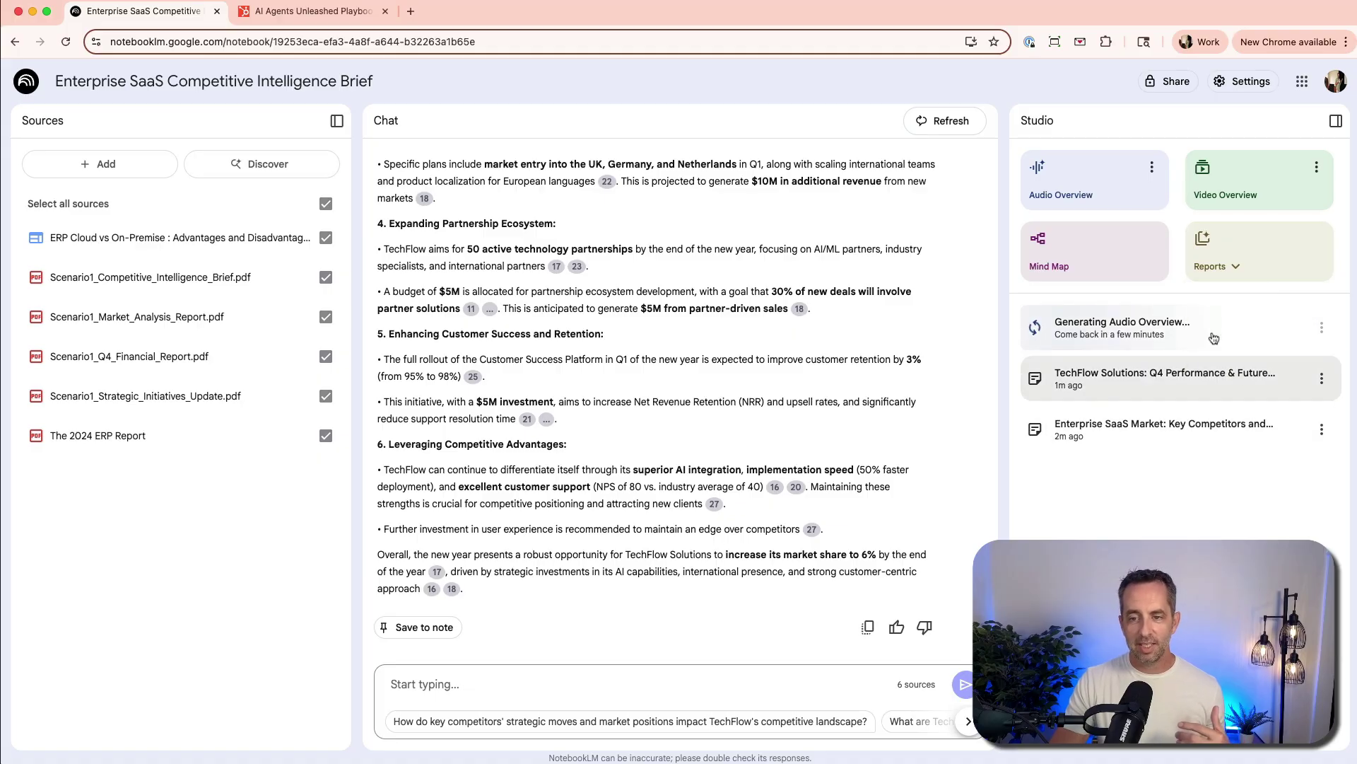
{"action": "left_click", "coordinate": [1228, 278]}
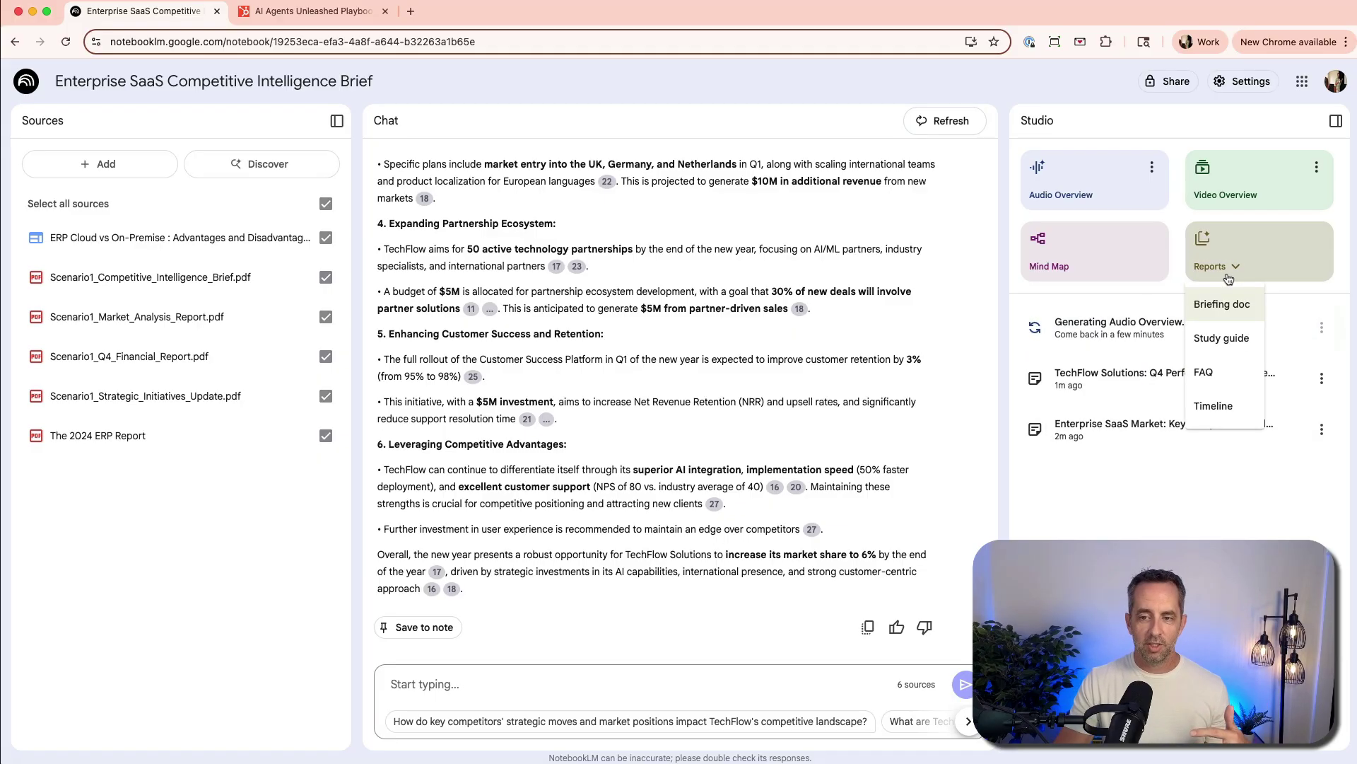
{"action": "left_click", "coordinate": [1221, 305]}
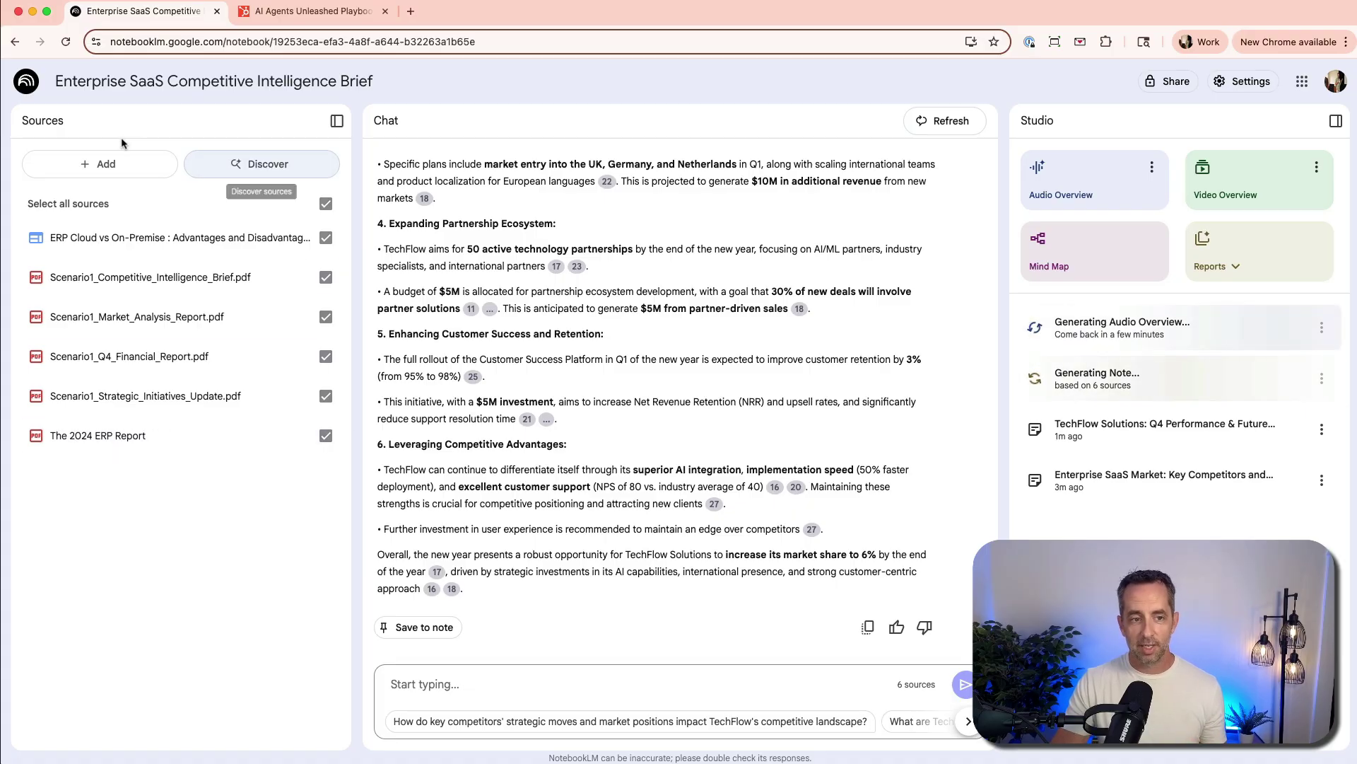
Open the Add sources dialog and close it again without adding anything
{"action": "left_click", "coordinate": [103, 164]}
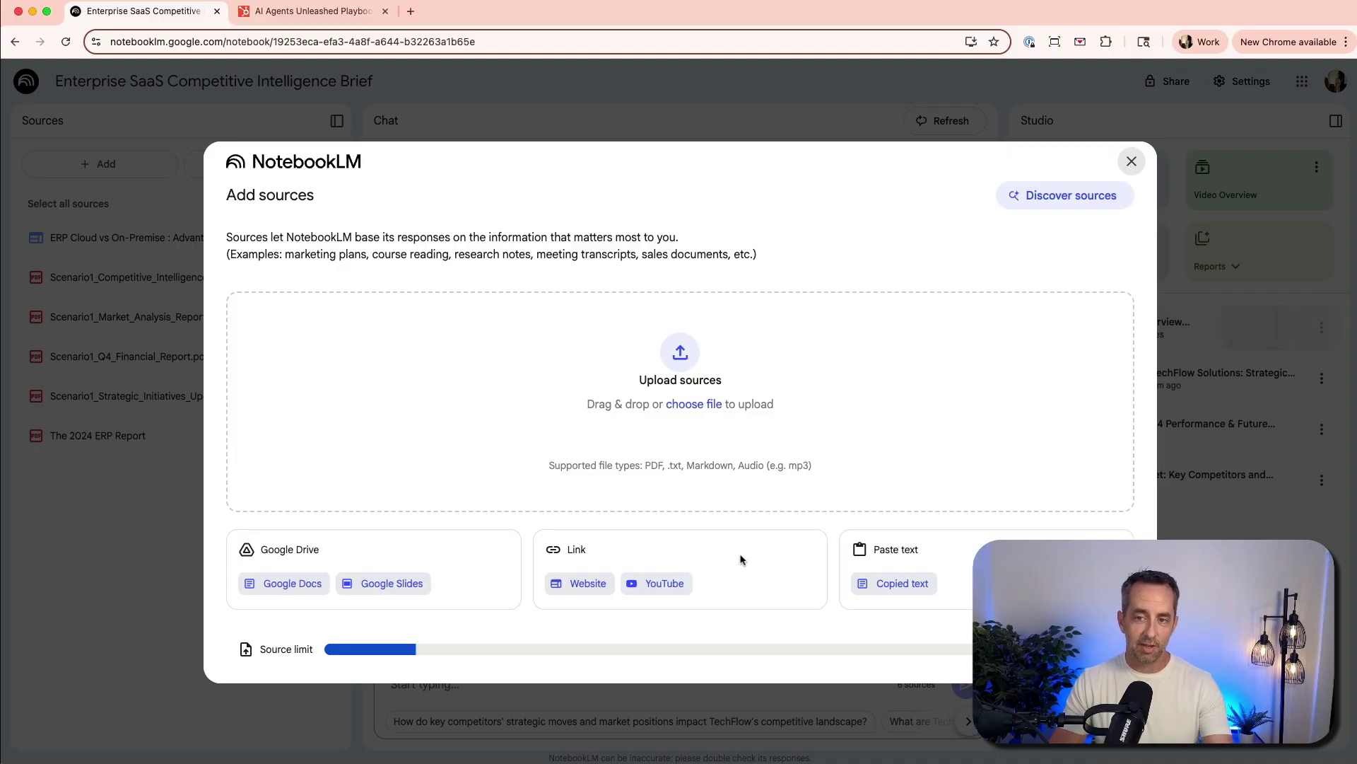
{"action": "left_click", "coordinate": [1132, 164]}
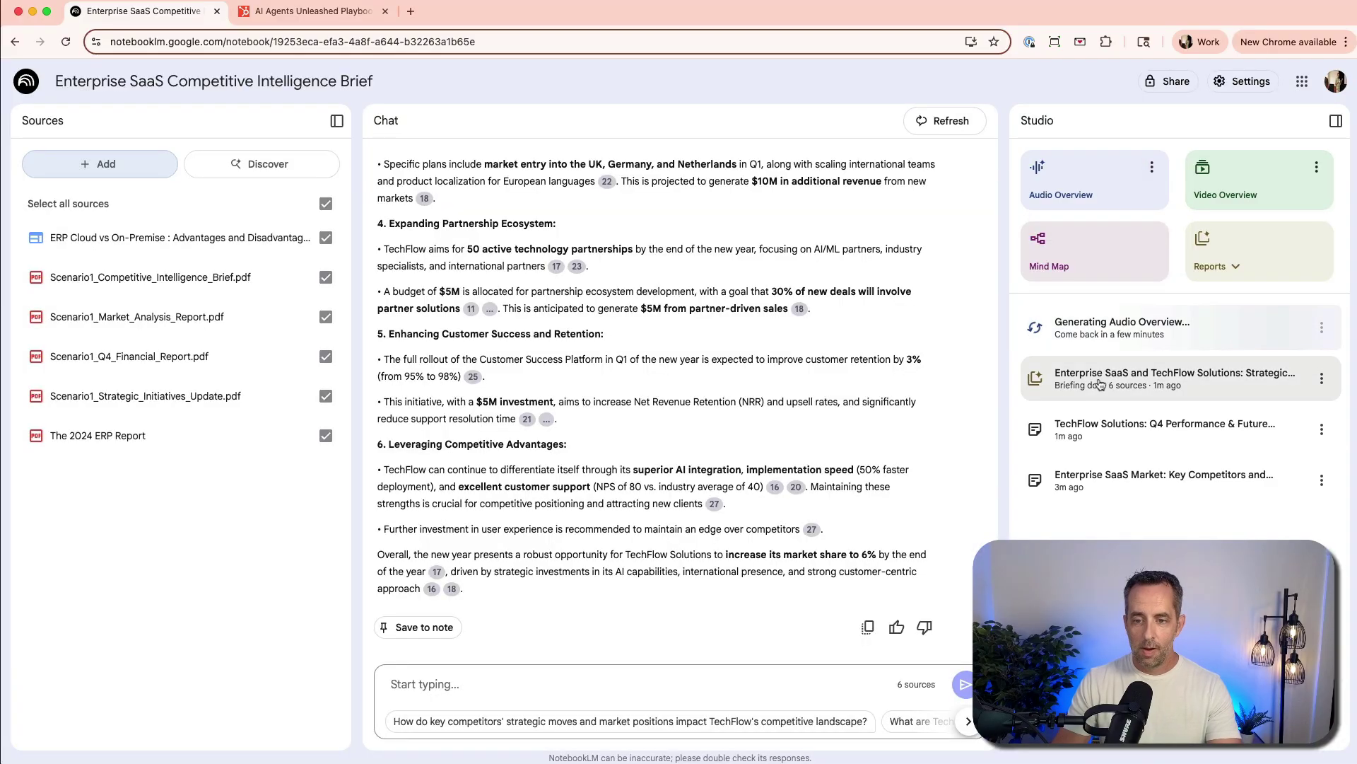
Open the 'Enterprise SaaS and TechFlow Solutions: Strategic Overview' briefing doc and read through it
{"action": "left_click", "coordinate": [1159, 375]}
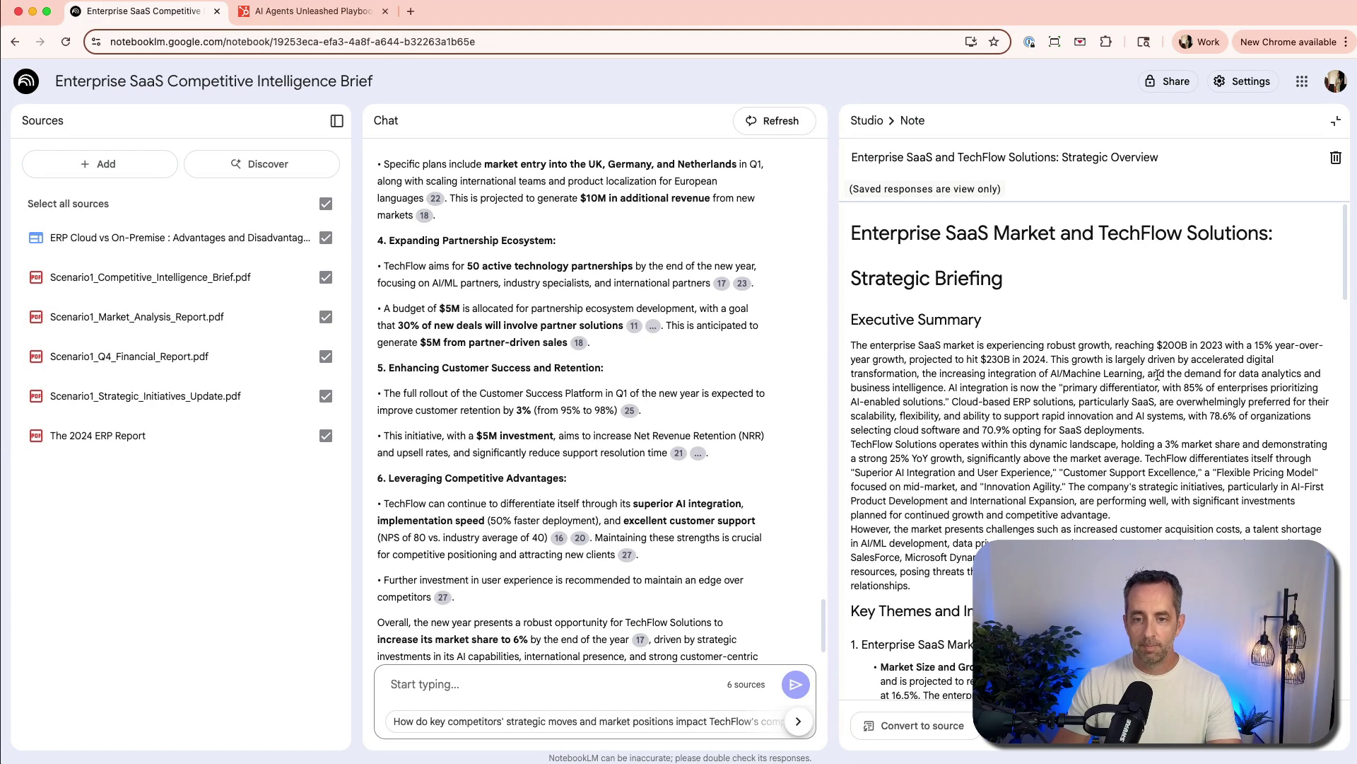
{"action": "scroll", "coordinate": [913, 323], "scroll_direction": "down", "scroll_amount": 6}
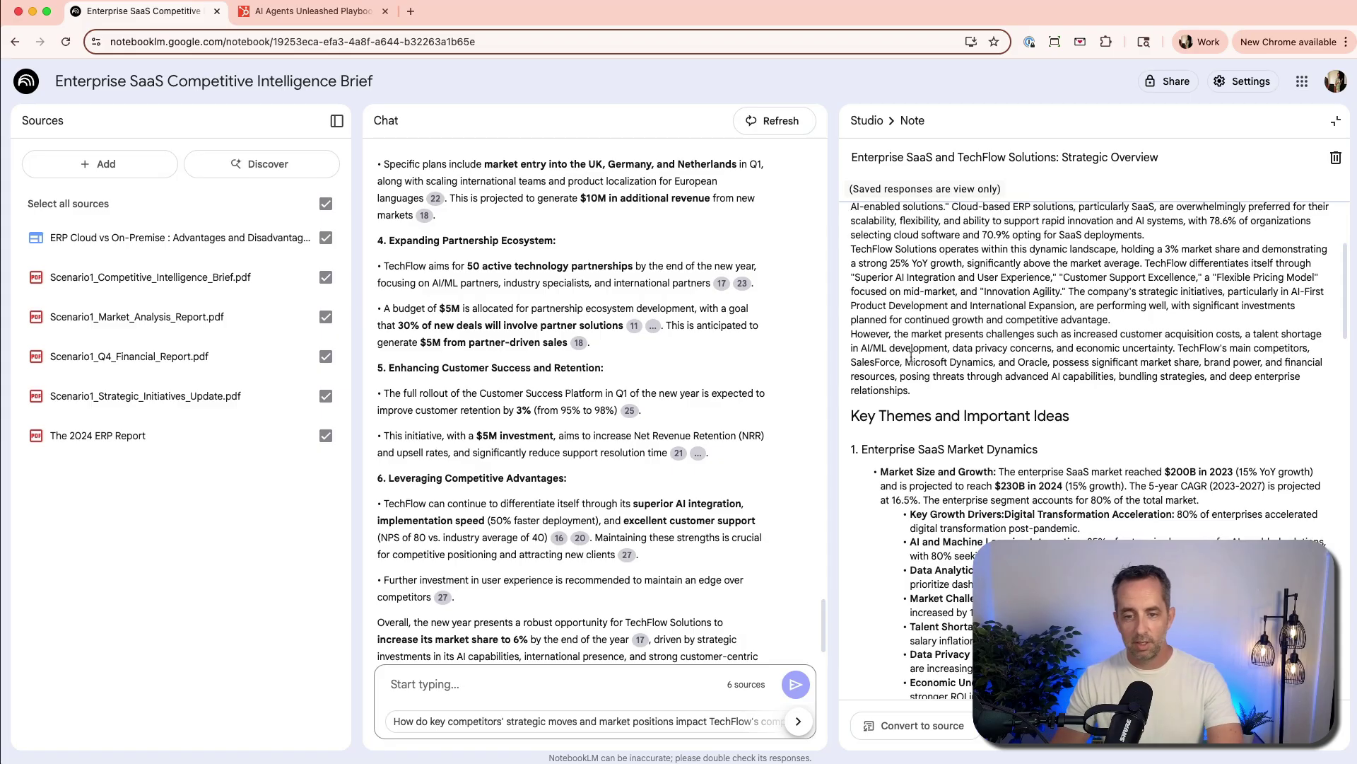
{"action": "scroll", "coordinate": [920, 362], "scroll_direction": "down", "scroll_amount": 4}
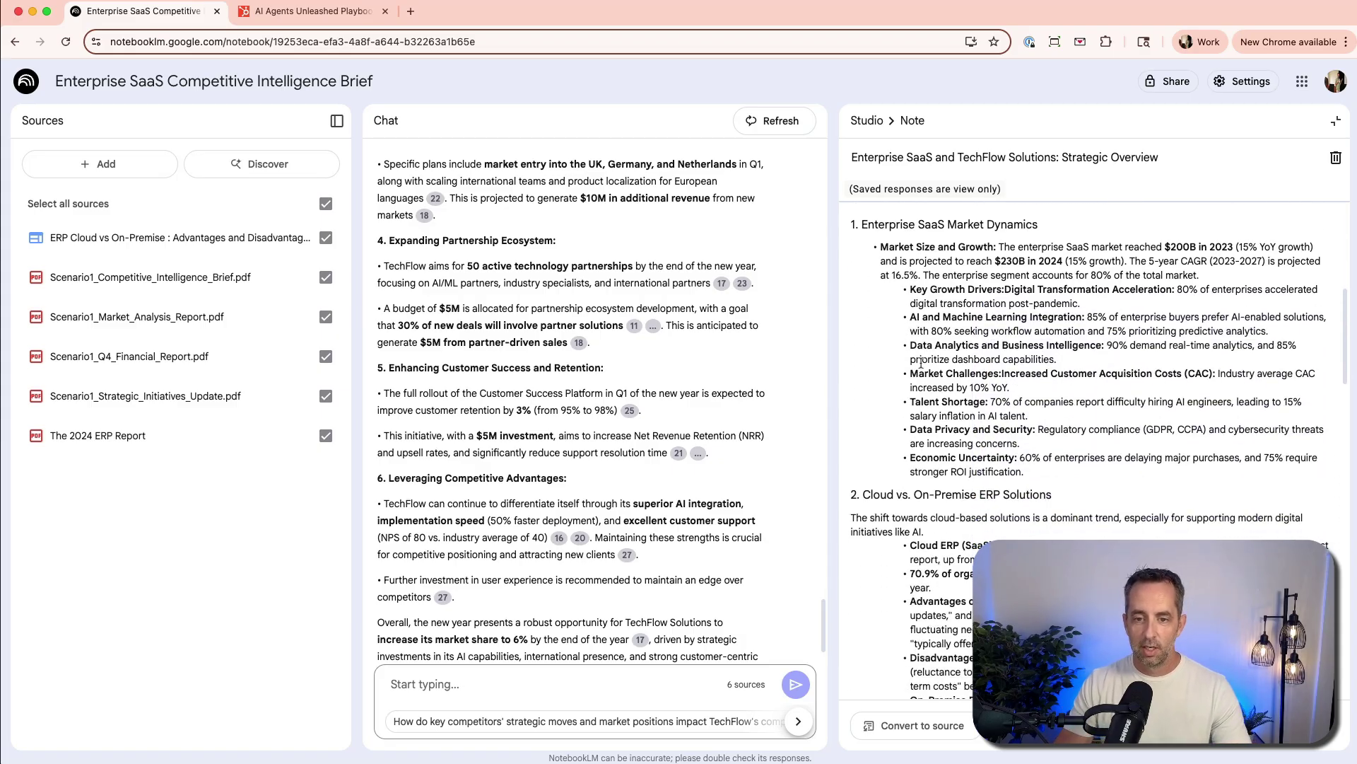
{"action": "scroll", "coordinate": [920, 362], "scroll_direction": "down", "scroll_amount": 20}
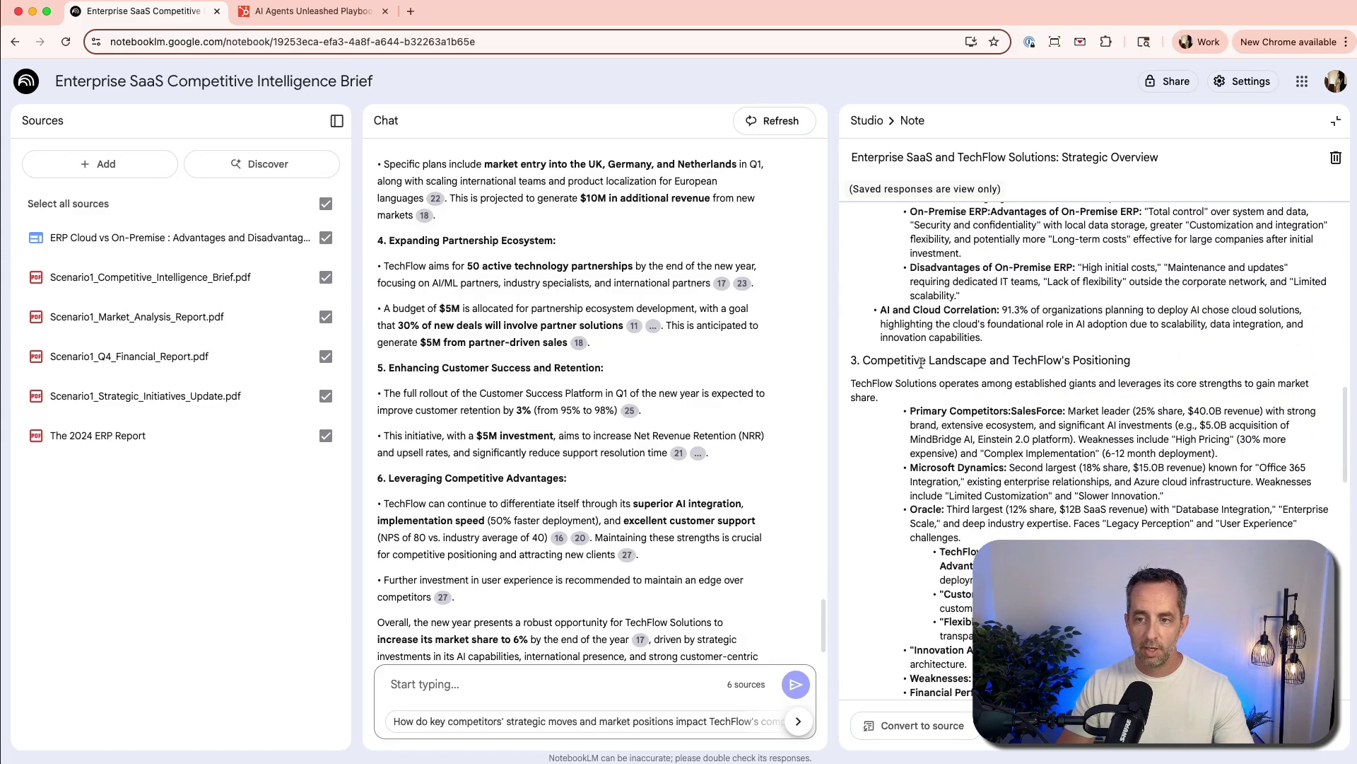
{"action": "scroll", "coordinate": [921, 362], "scroll_direction": "up", "scroll_amount": 20}
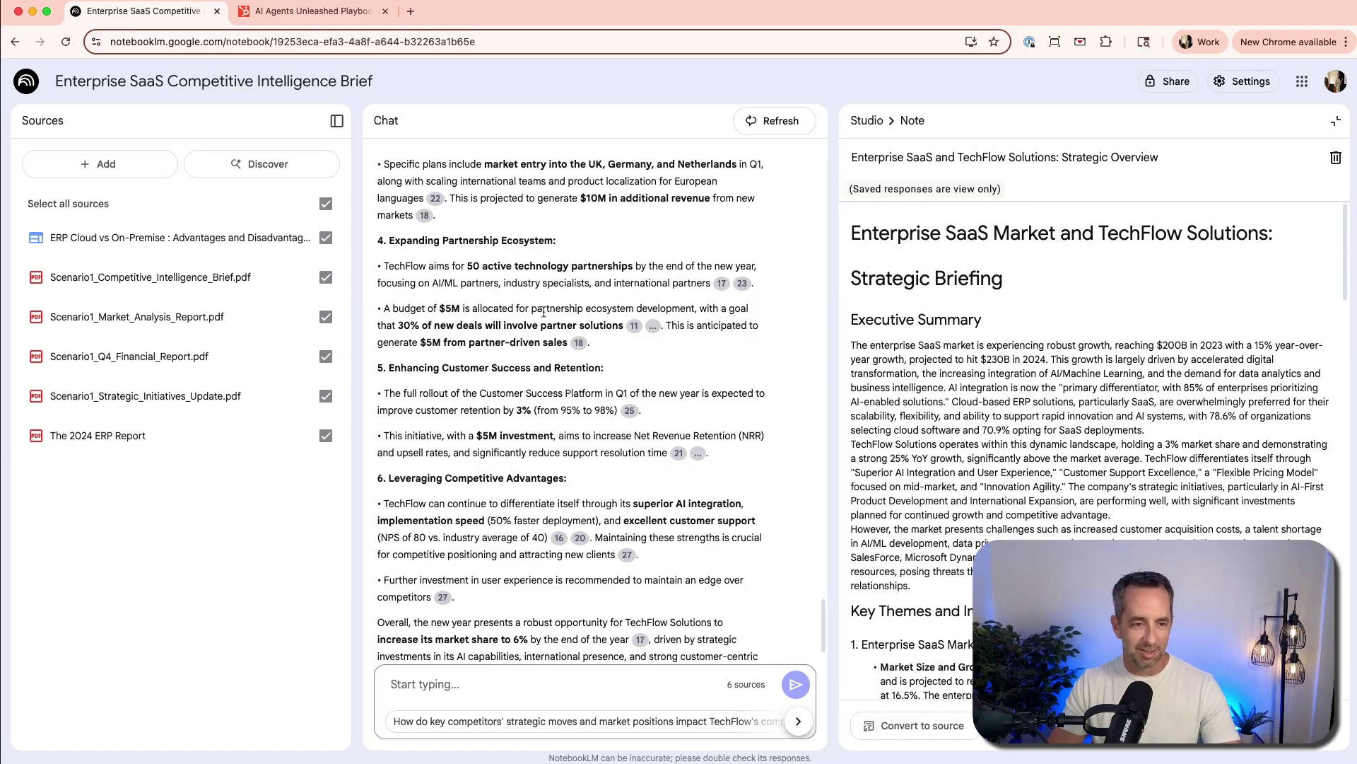
{"action": "scroll", "coordinate": [1194, 377], "scroll_direction": "down", "scroll_amount": 5}
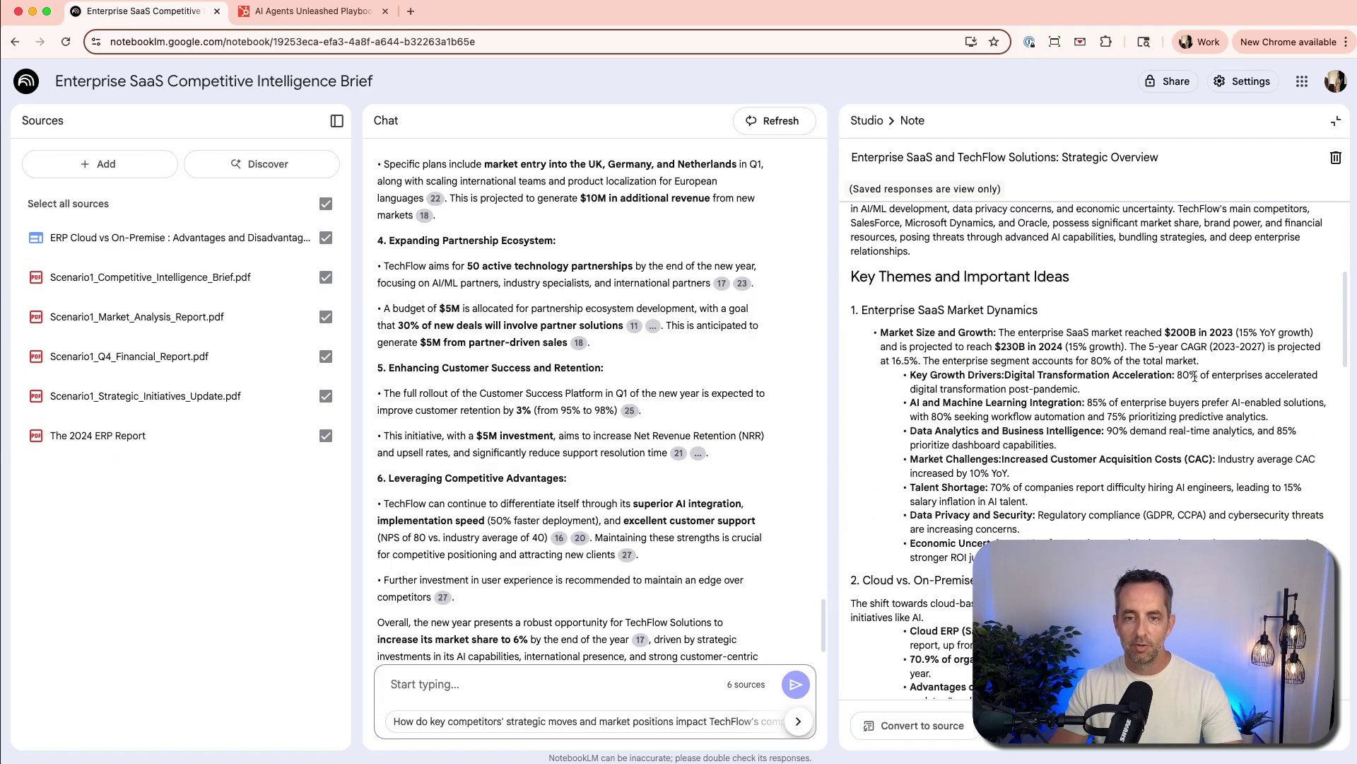
{"action": "scroll", "coordinate": [1195, 377], "scroll_direction": "down", "scroll_amount": 10}
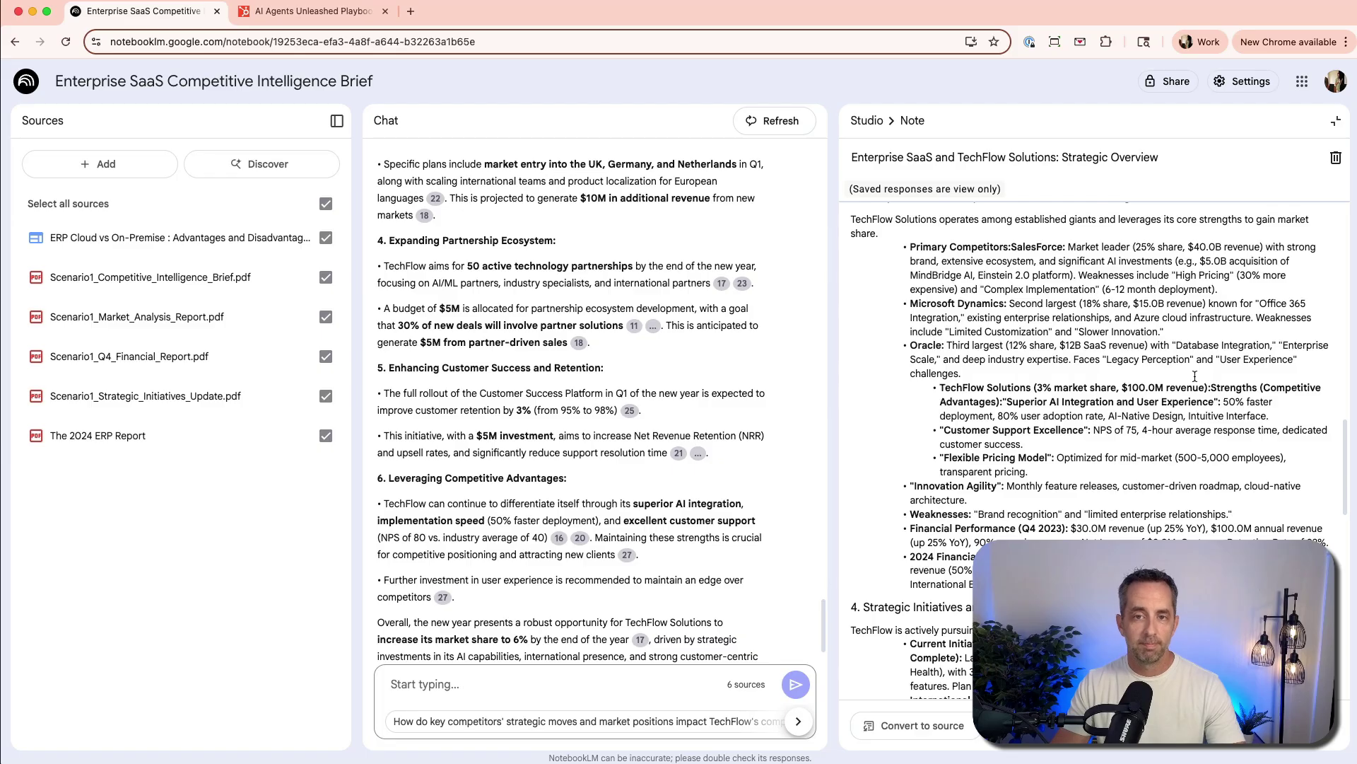
{"action": "scroll", "coordinate": [1113, 292], "scroll_direction": "up", "scroll_amount": 15}
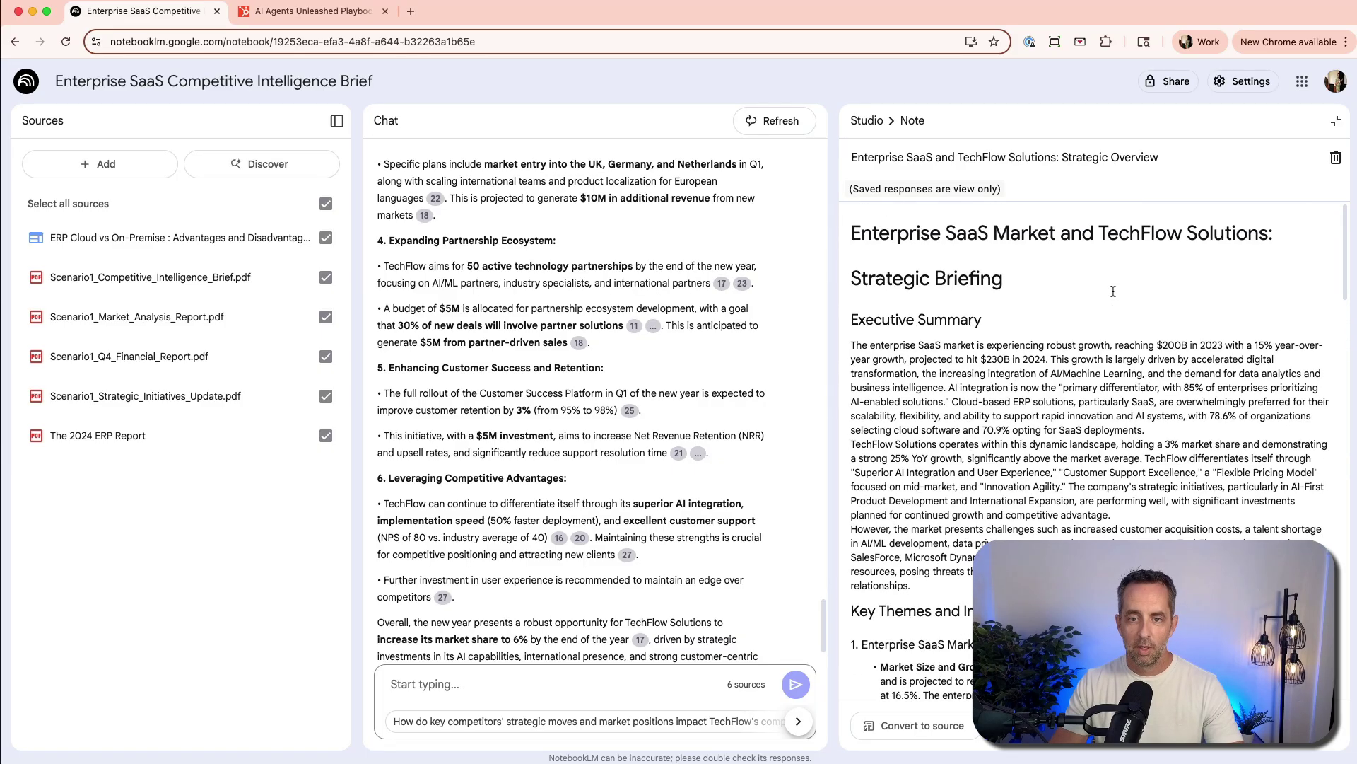
Close the briefing doc, then generate a mind map and a video overview from the six sources
{"action": "left_click", "coordinate": [876, 122]}
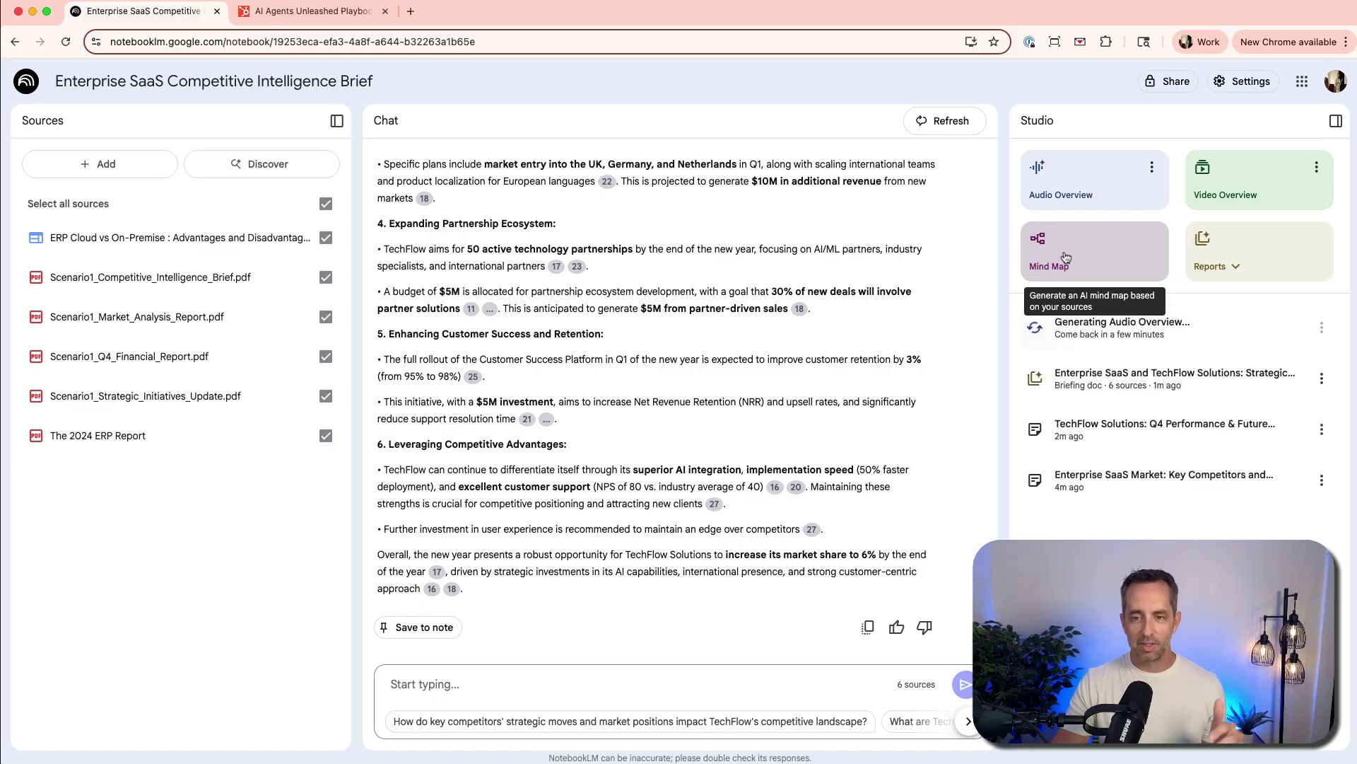
{"action": "left_click", "coordinate": [1066, 258]}
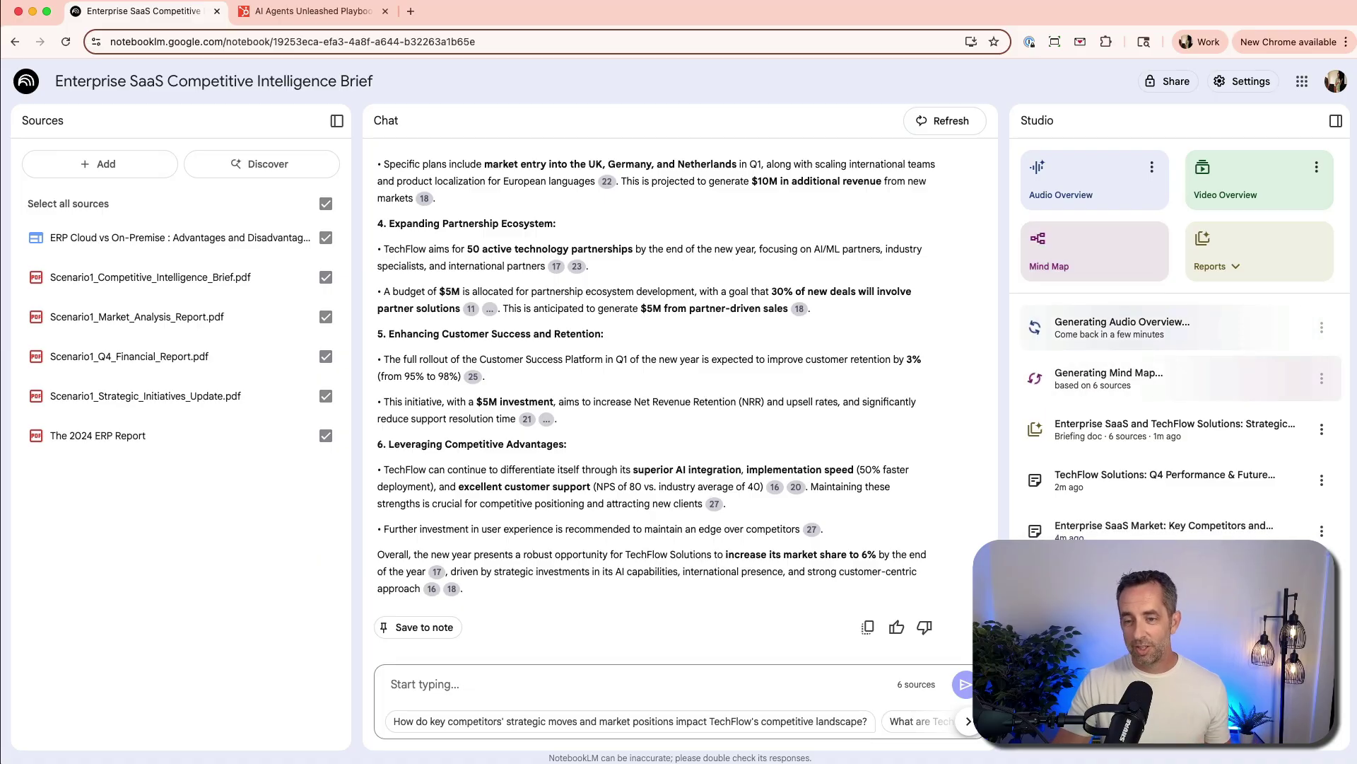
{"action": "left_click", "coordinate": [1236, 179]}
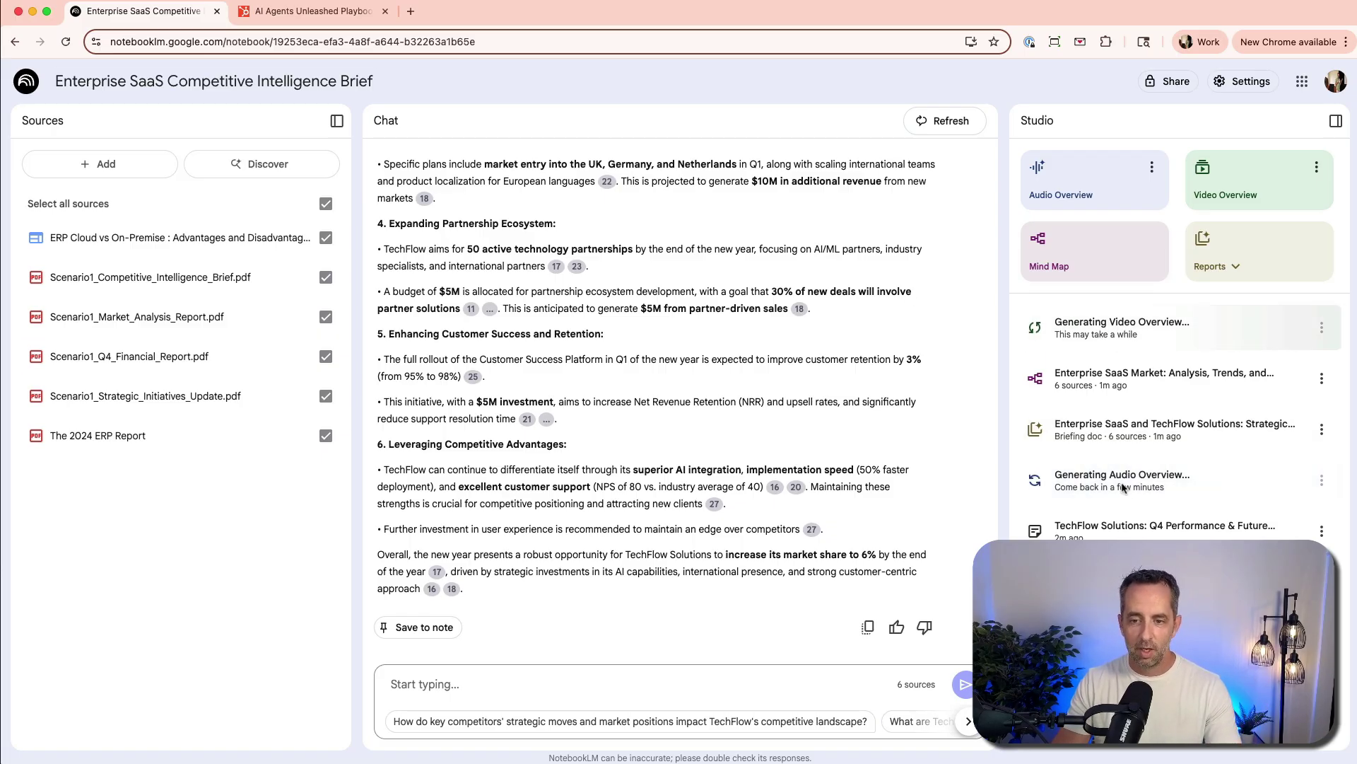
Open the 'Enterprise SaaS Market' mind map, center it, and expand the Market Challenges node
{"action": "left_click", "coordinate": [1107, 392]}
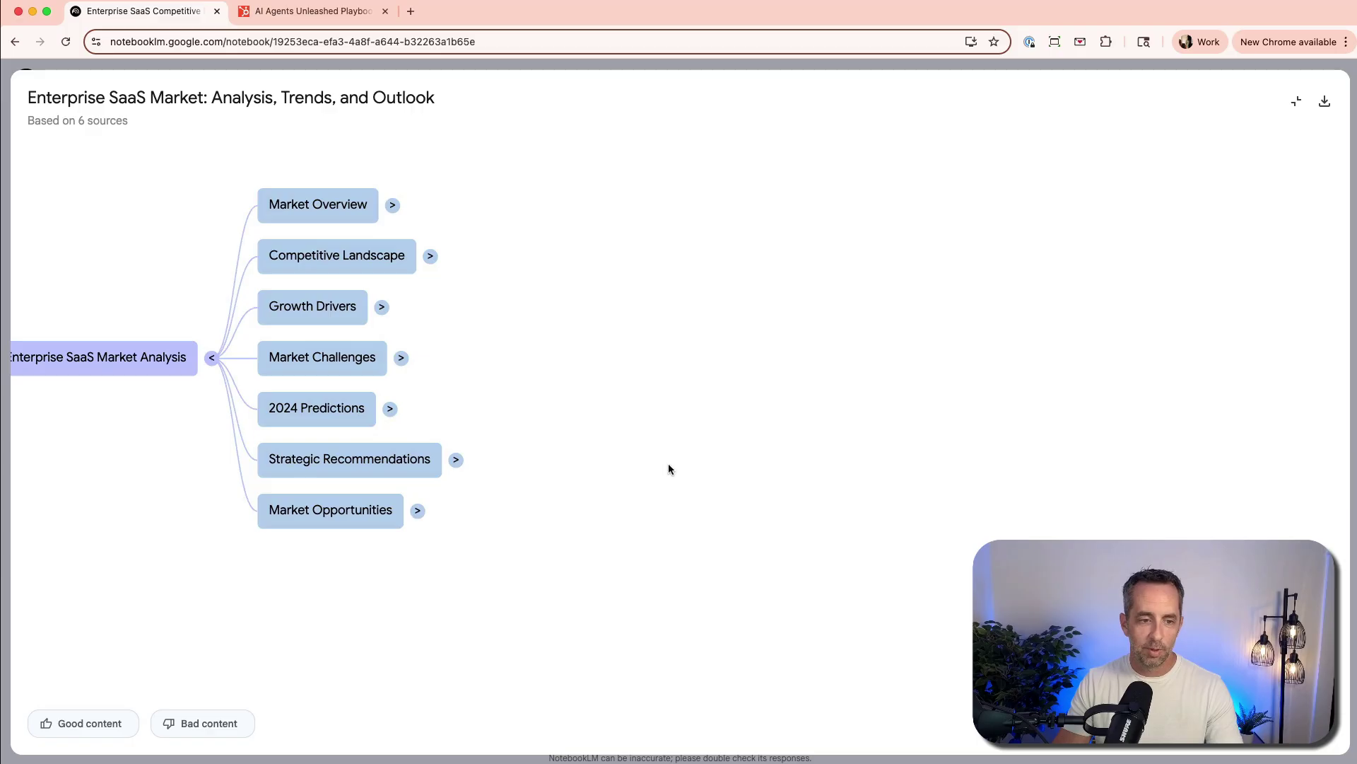
{"action": "left_click_drag", "start_coordinate": [470, 559], "coordinate": [693, 557]}
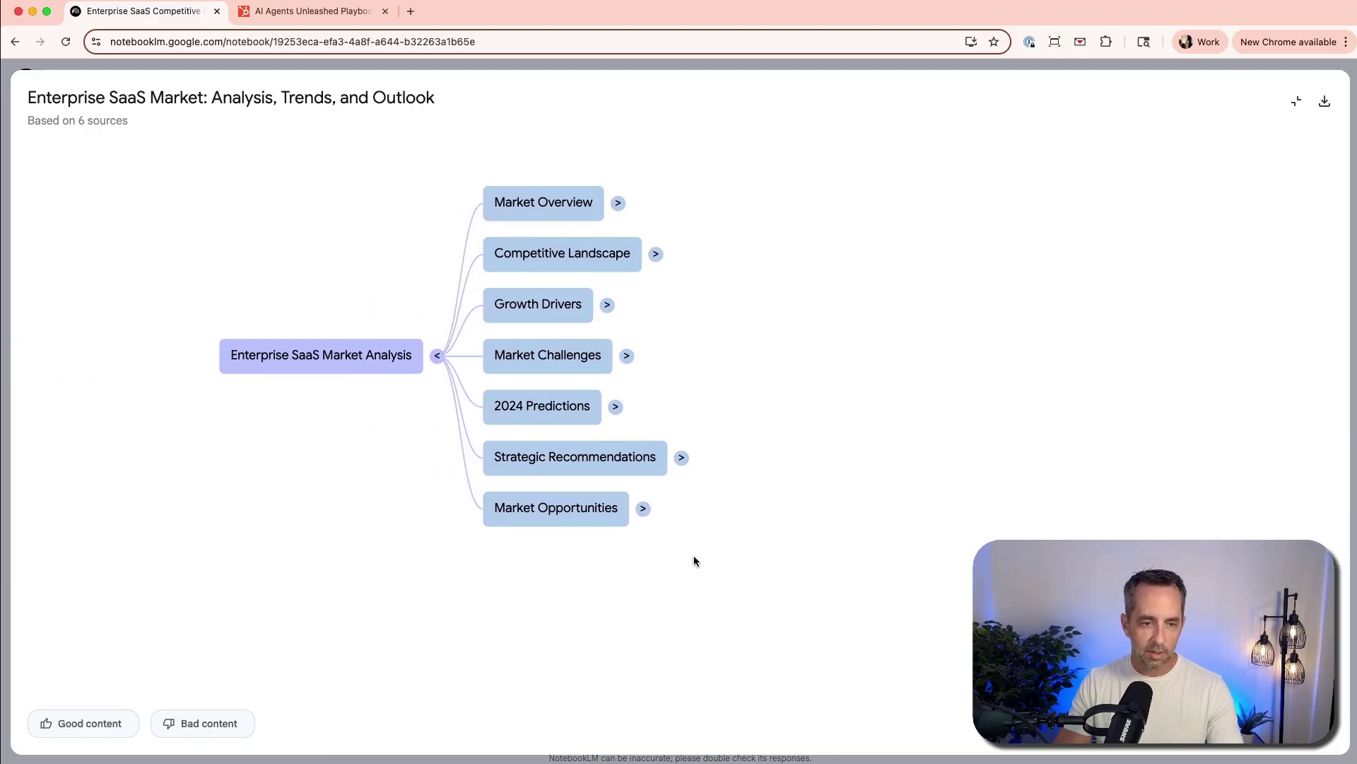
{"action": "left_click", "coordinate": [548, 364]}
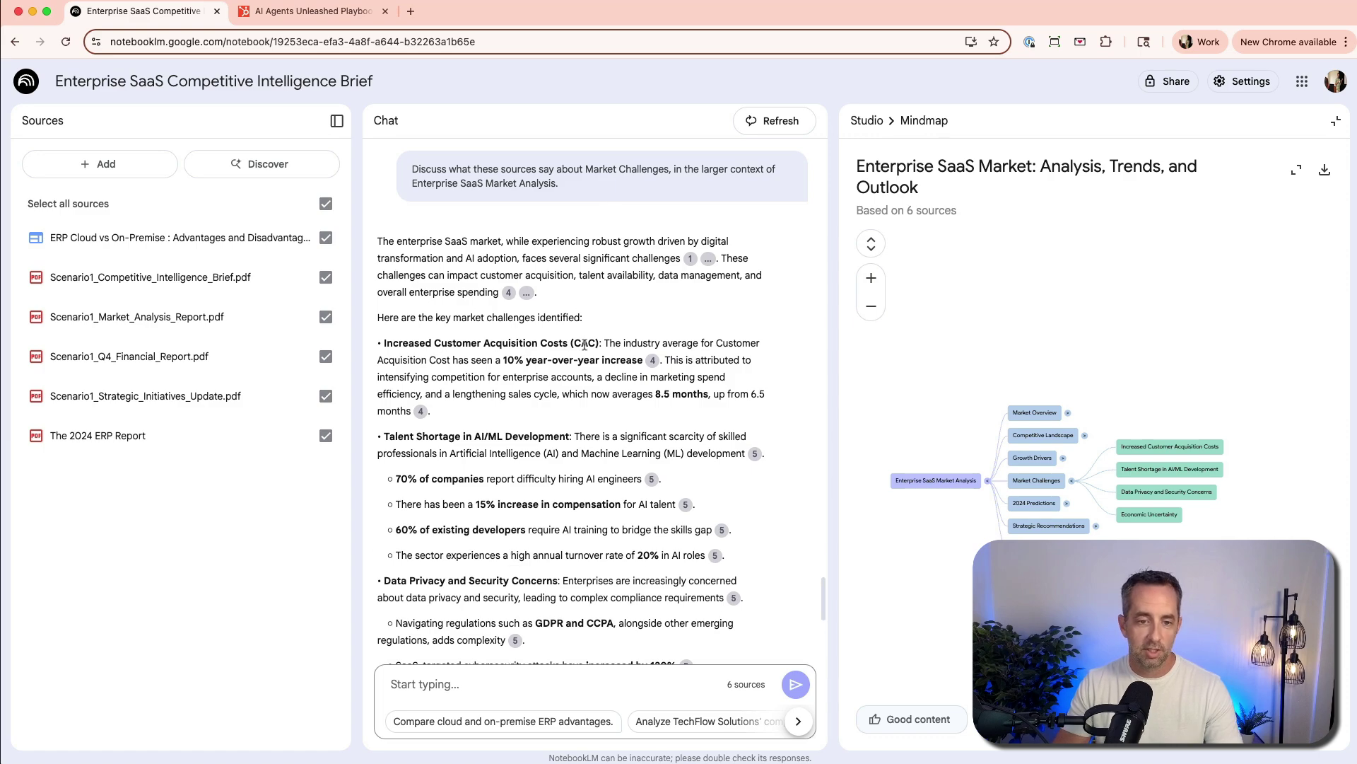
Review the Market Challenges answer, then select Increased Customer Acquisition Costs in the mind map
{"action": "scroll", "coordinate": [584, 345], "scroll_direction": "down", "scroll_amount": 4}
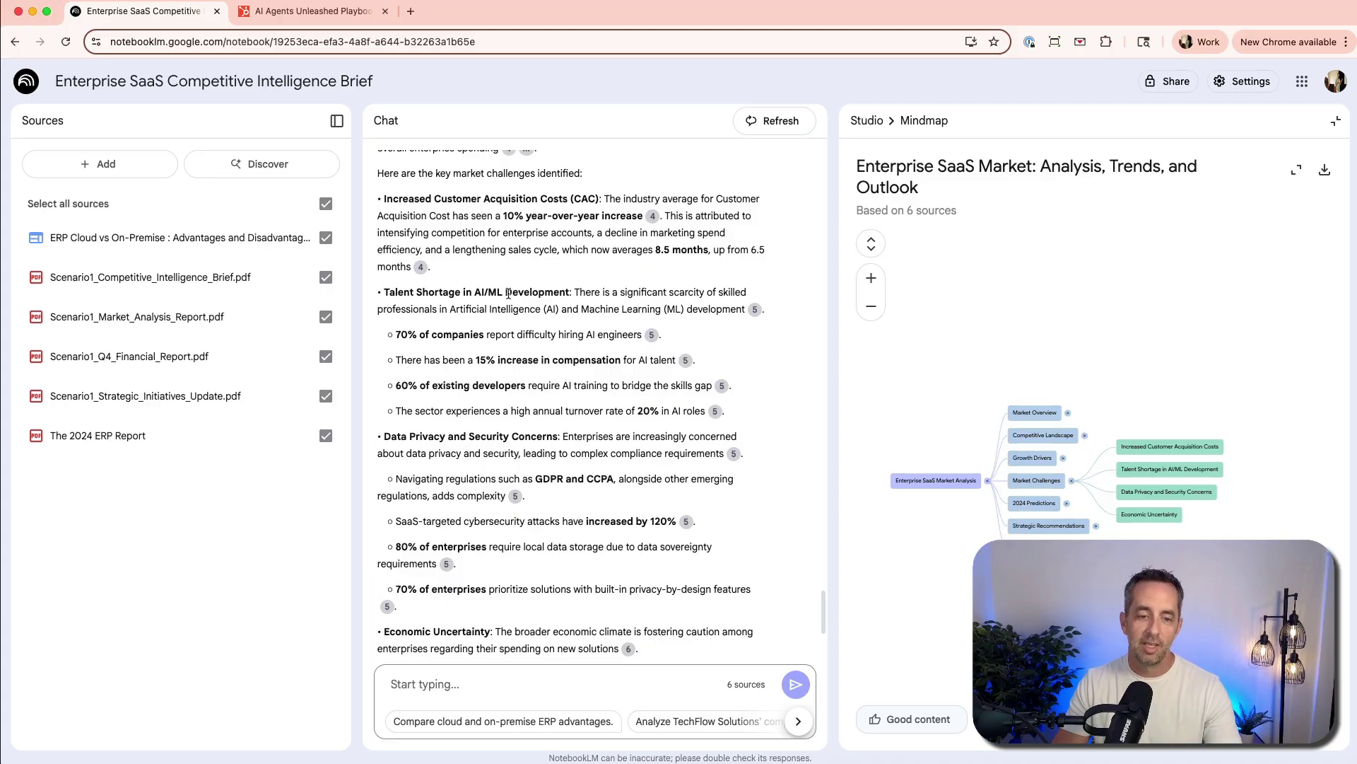
{"action": "scroll", "coordinate": [508, 293], "scroll_direction": "down", "scroll_amount": 3}
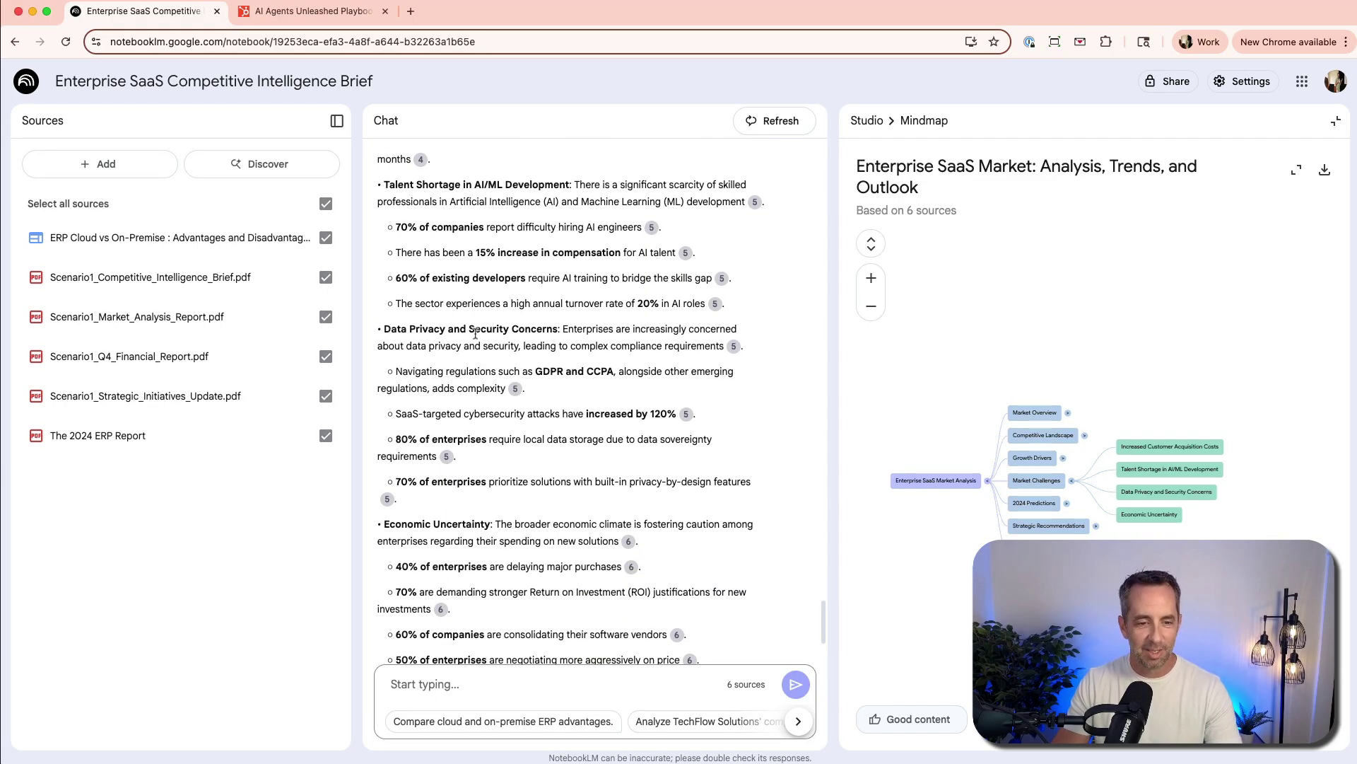
{"action": "scroll", "coordinate": [475, 333], "scroll_direction": "down", "scroll_amount": 5}
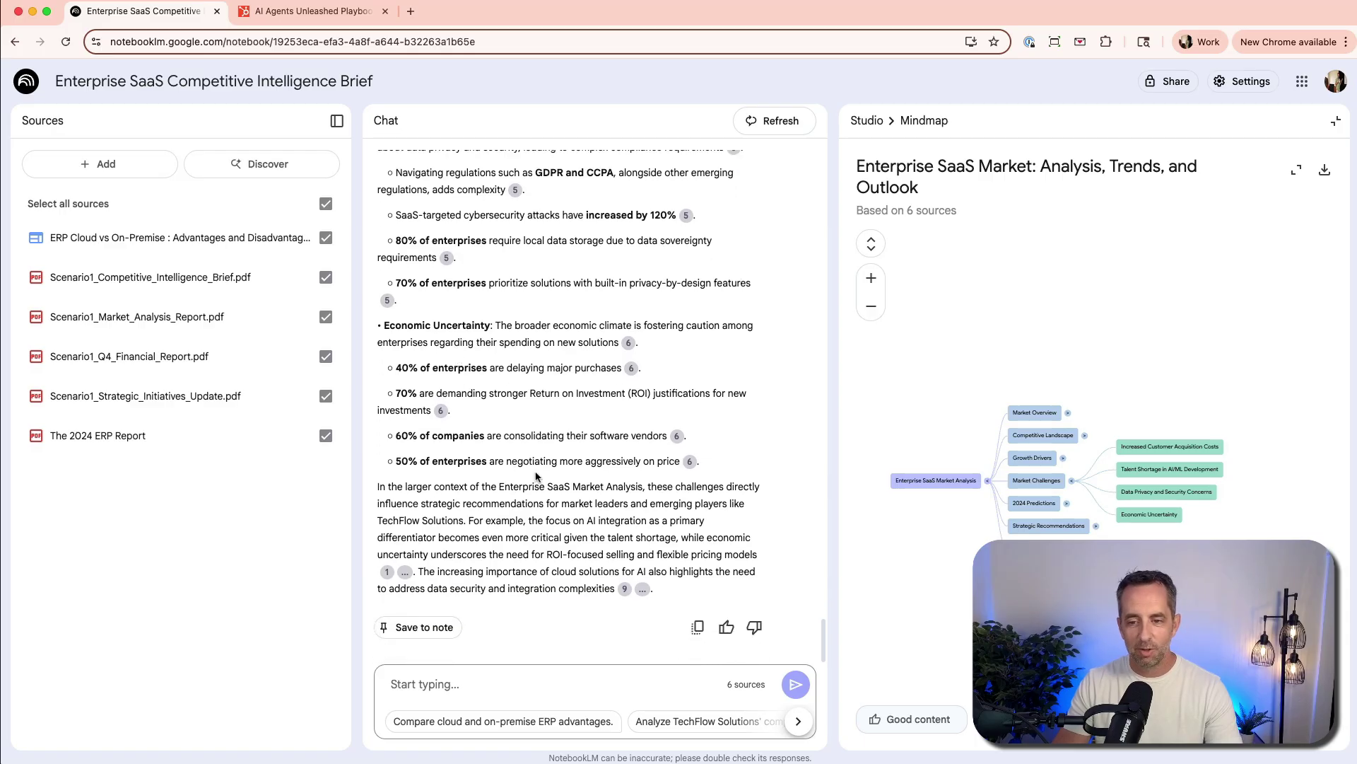
{"action": "scroll", "coordinate": [536, 477], "scroll_direction": "up", "scroll_amount": 10}
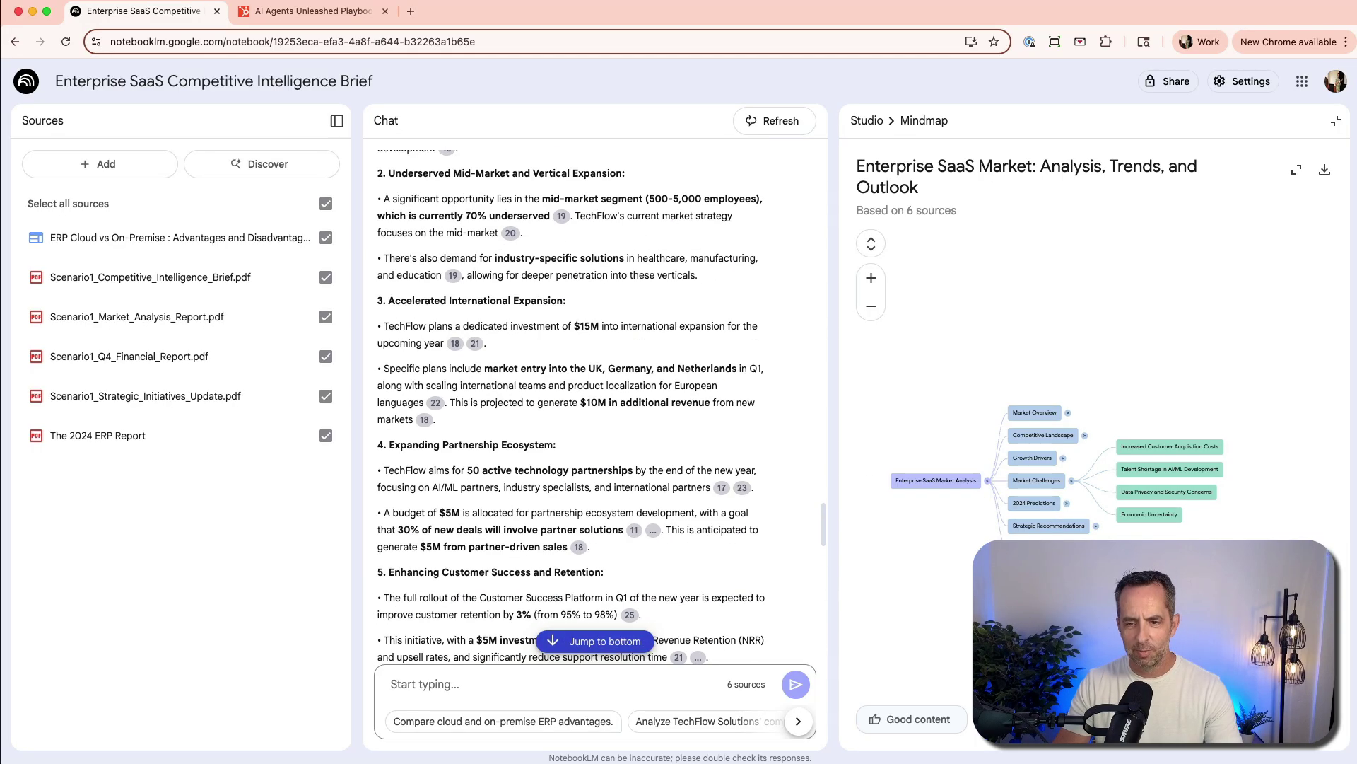
{"action": "scroll", "coordinate": [1114, 596], "scroll_direction": "up", "scroll_amount": 5}
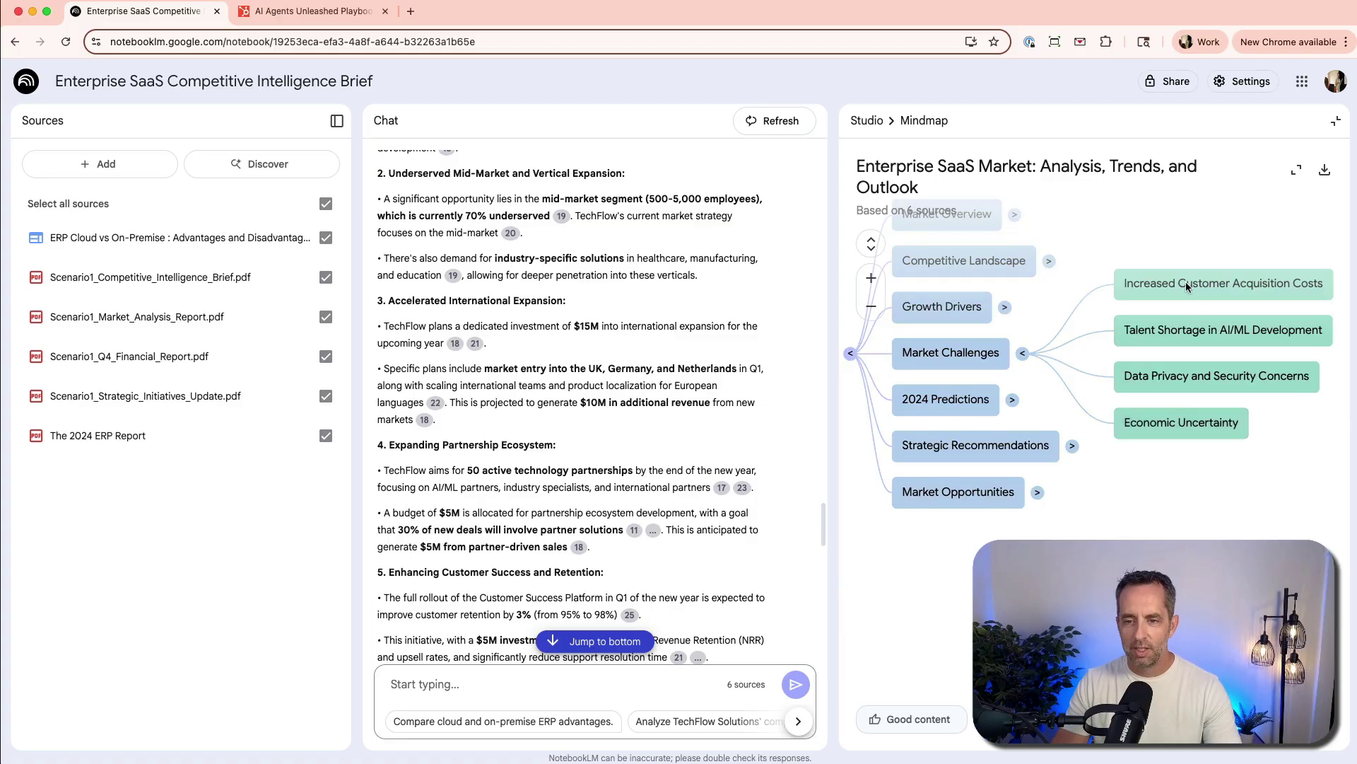
{"action": "scroll", "coordinate": [1140, 428], "scroll_direction": "up", "scroll_amount": 3}
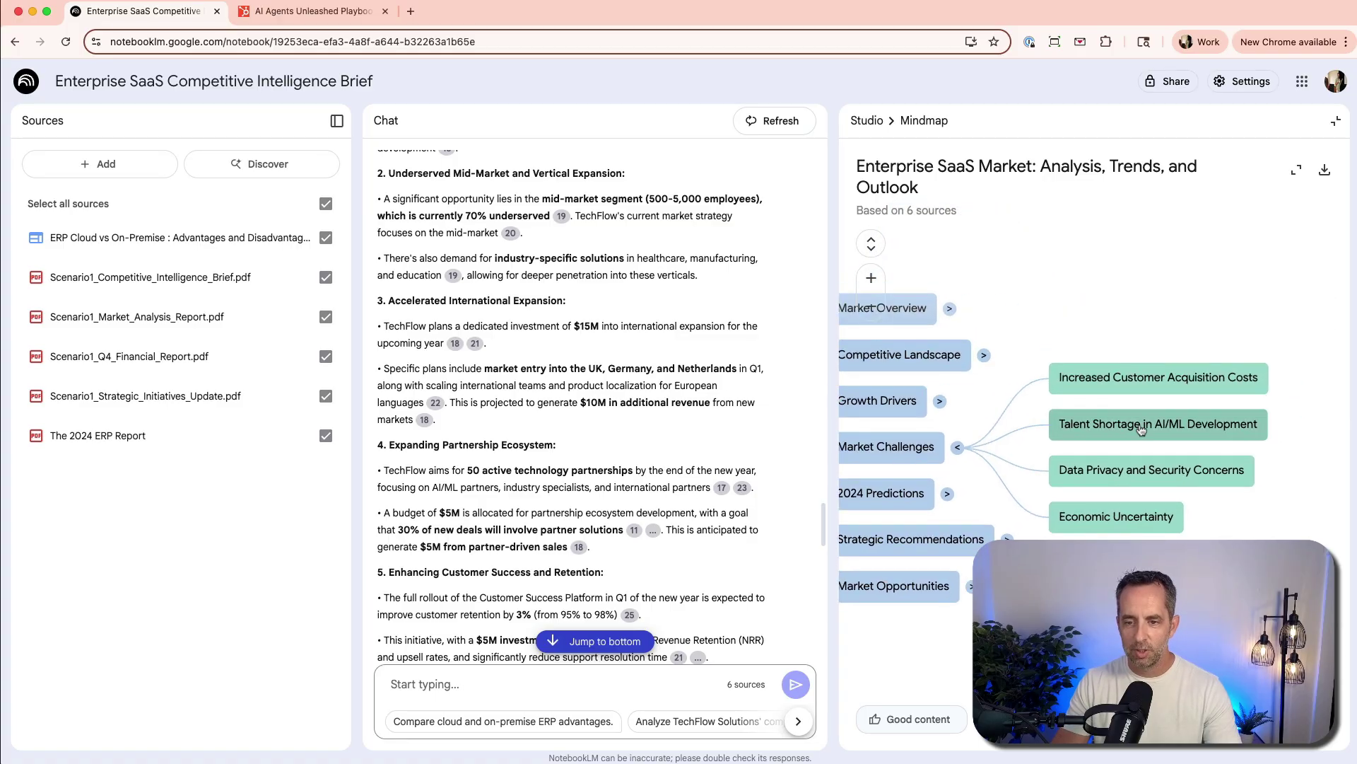
{"action": "left_click", "coordinate": [1124, 379]}
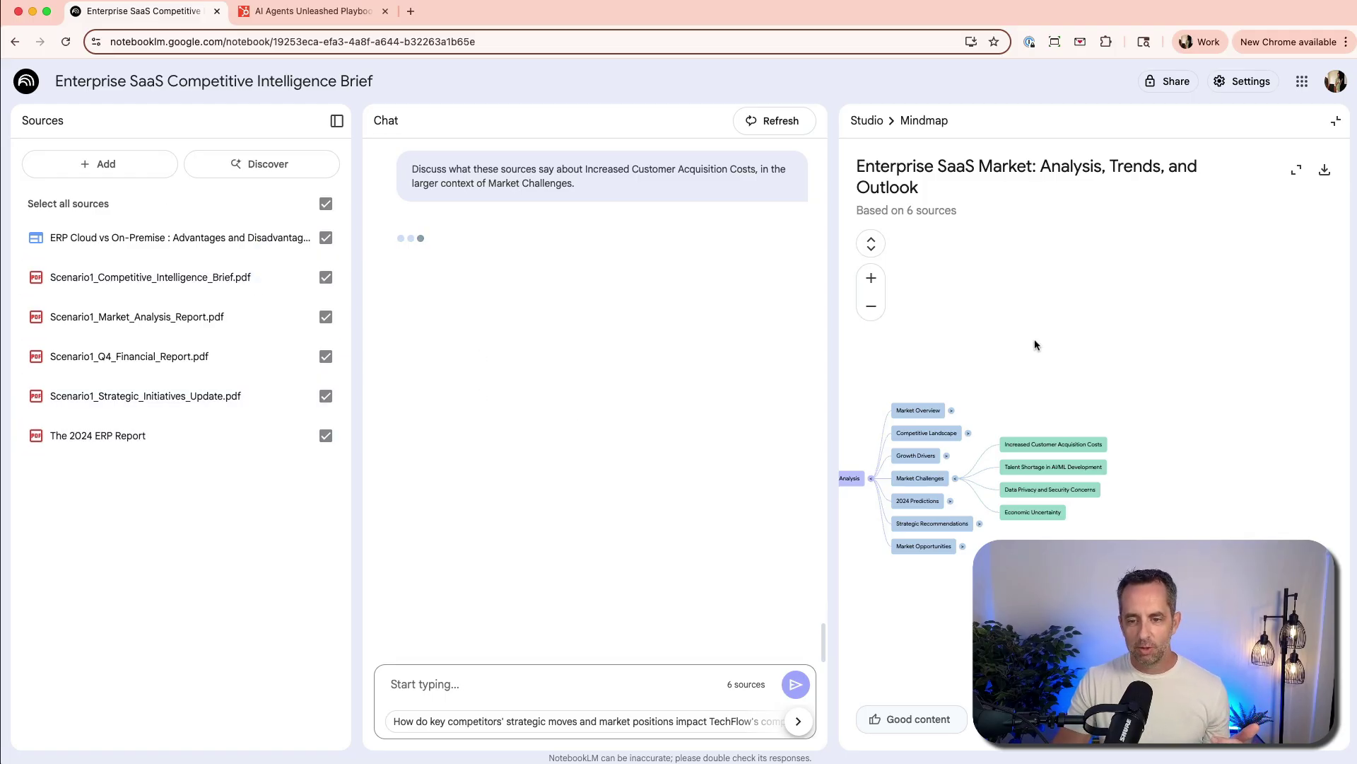
{"action": "left_click_drag", "start_coordinate": [1034, 338], "coordinate": [1196, 308]}
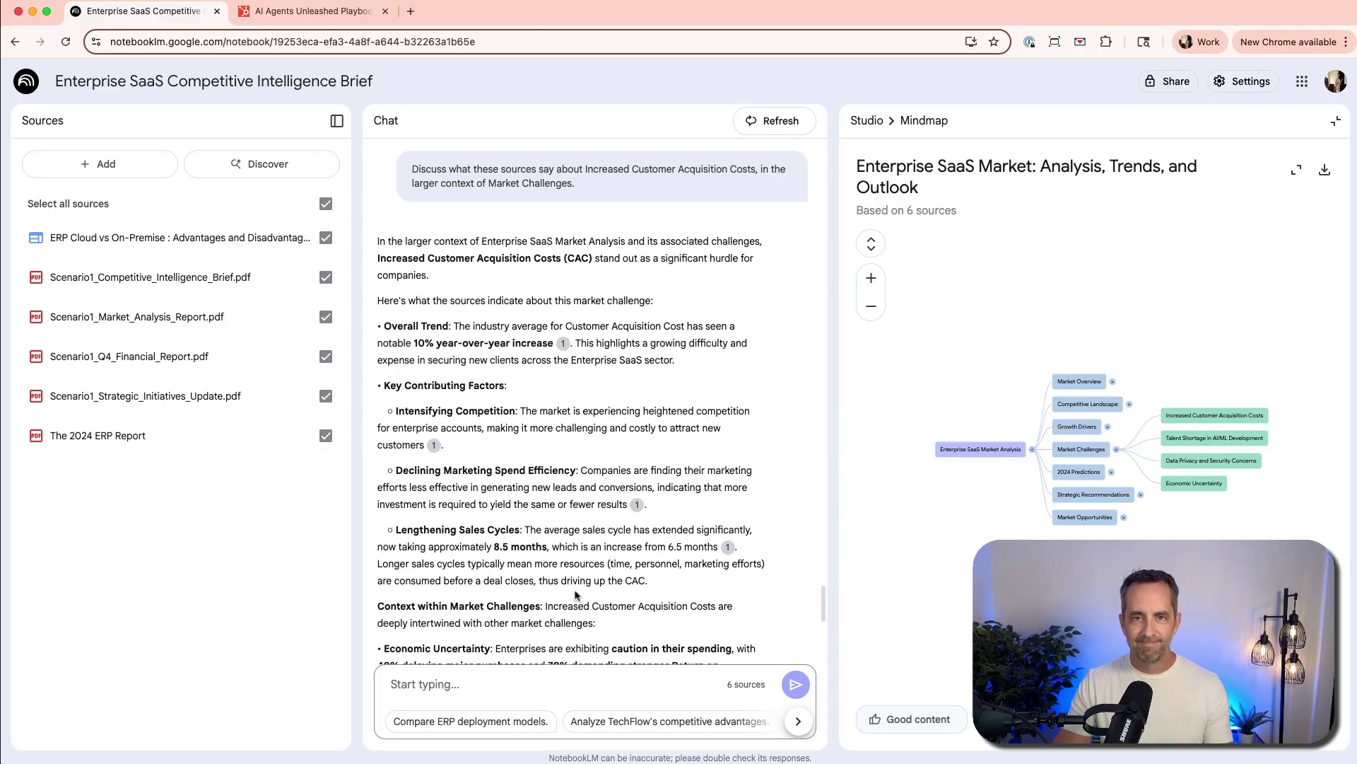
Briefly play the 'Navigating the Enterprise Software Ecosystem' audio overview, then switch it to Interactive mode
{"action": "left_click", "coordinate": [866, 122]}
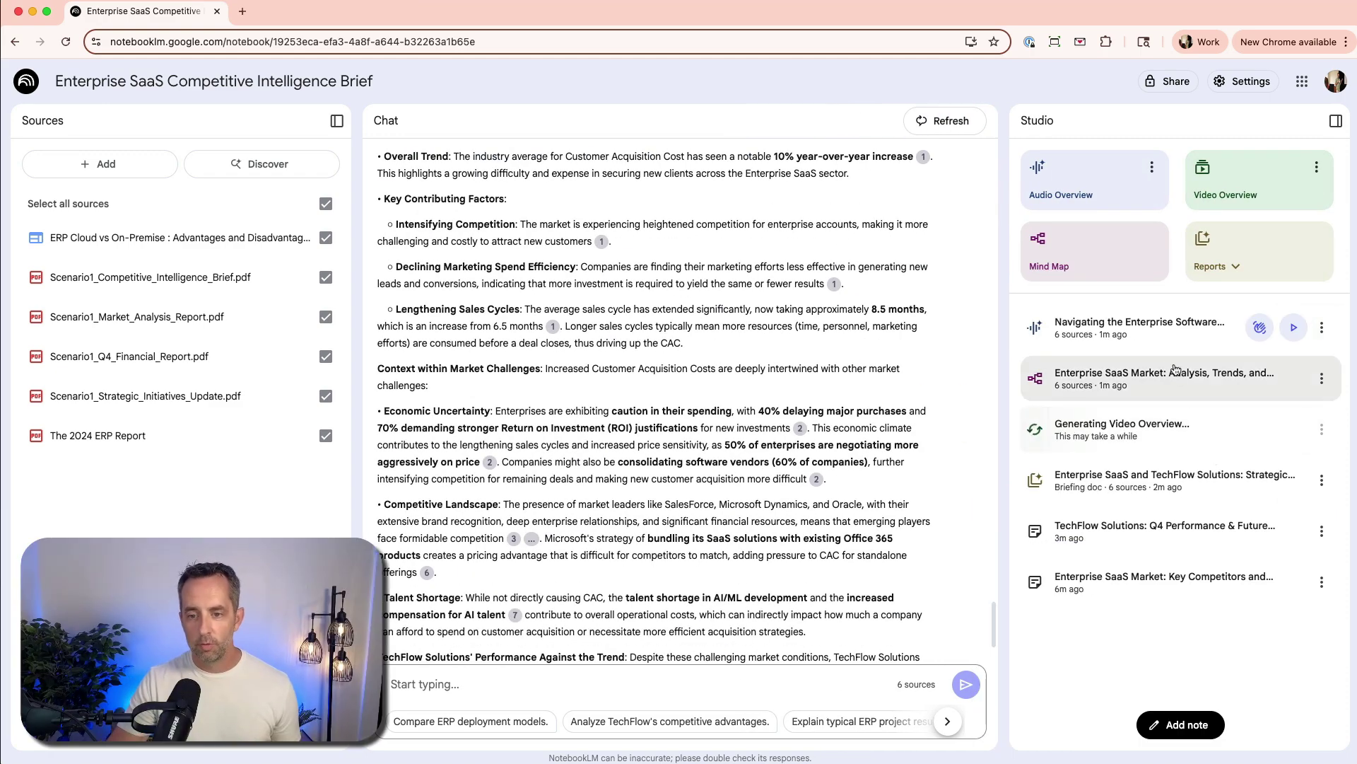
{"action": "left_click", "coordinate": [1294, 327]}
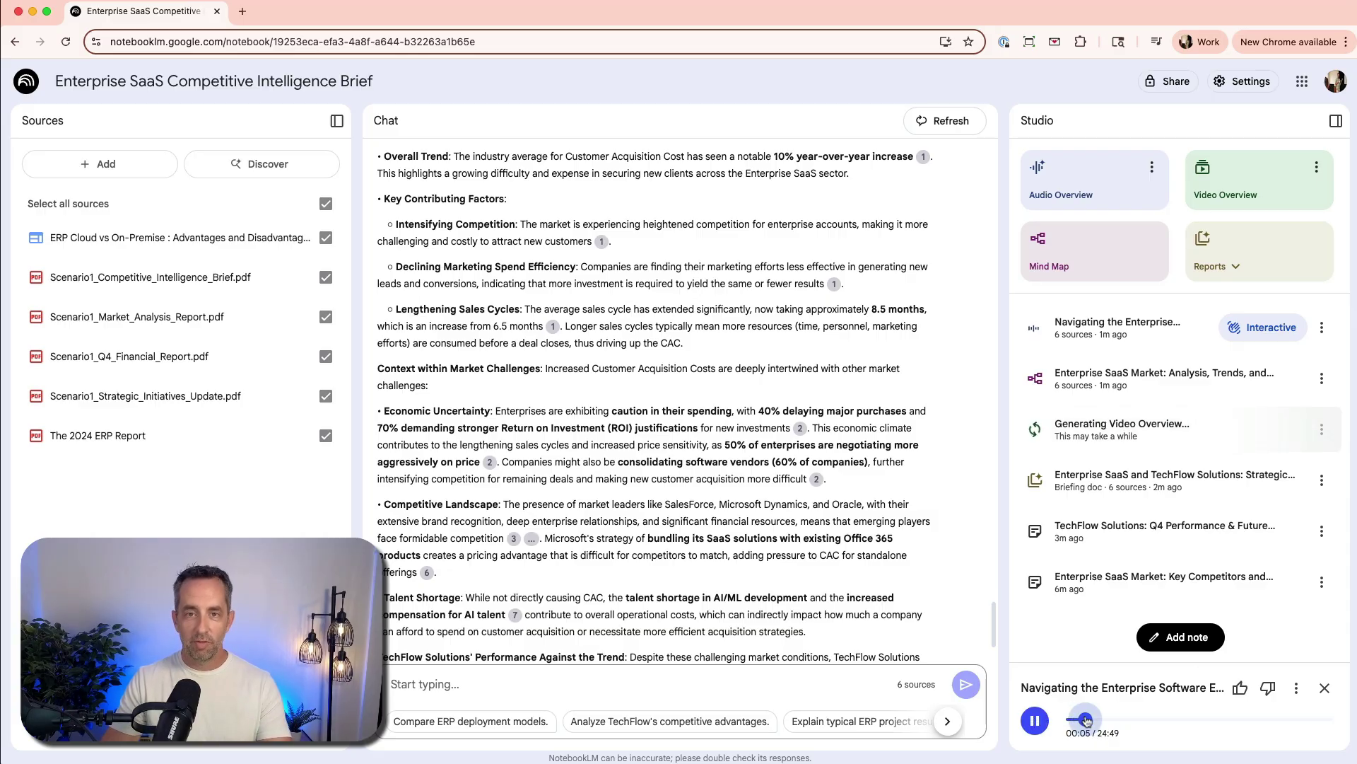
{"action": "left_click", "coordinate": [1296, 688]}
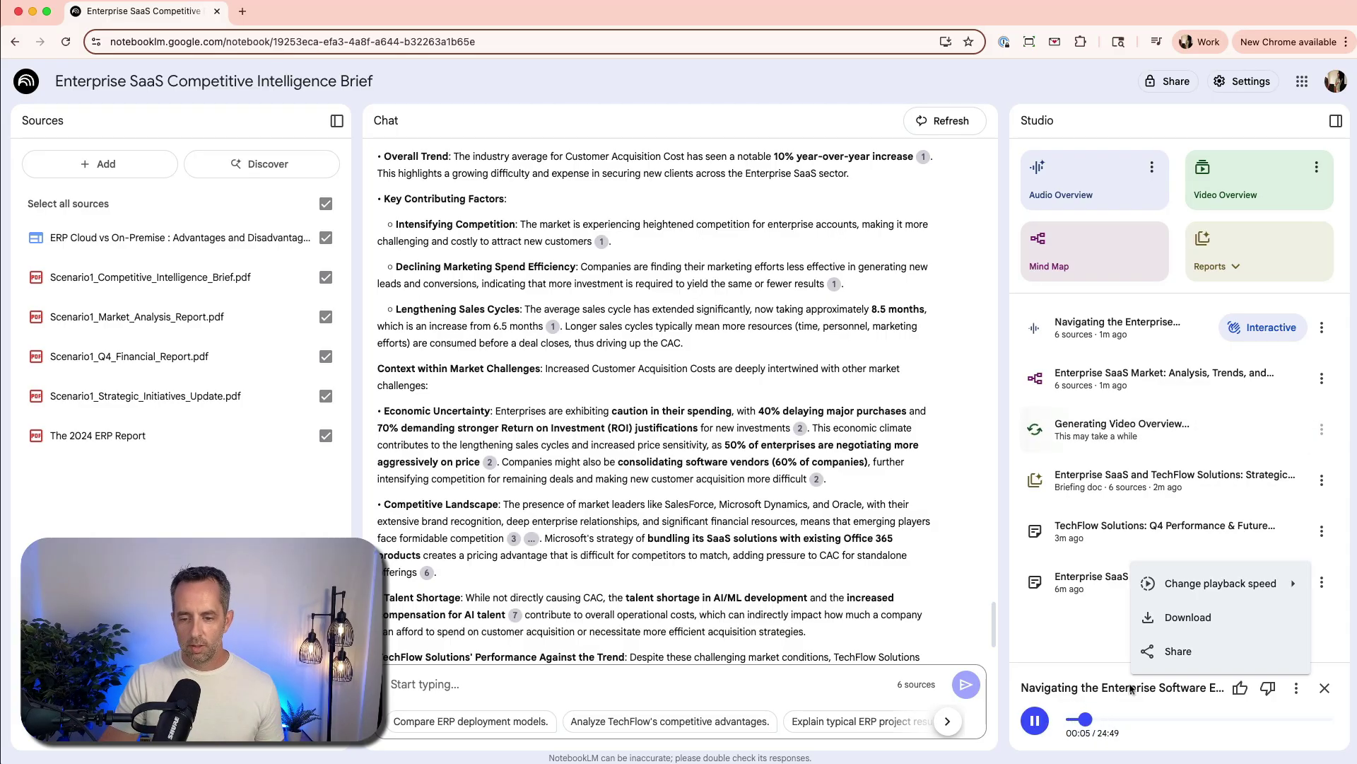
{"action": "key", "text": "Escape"}
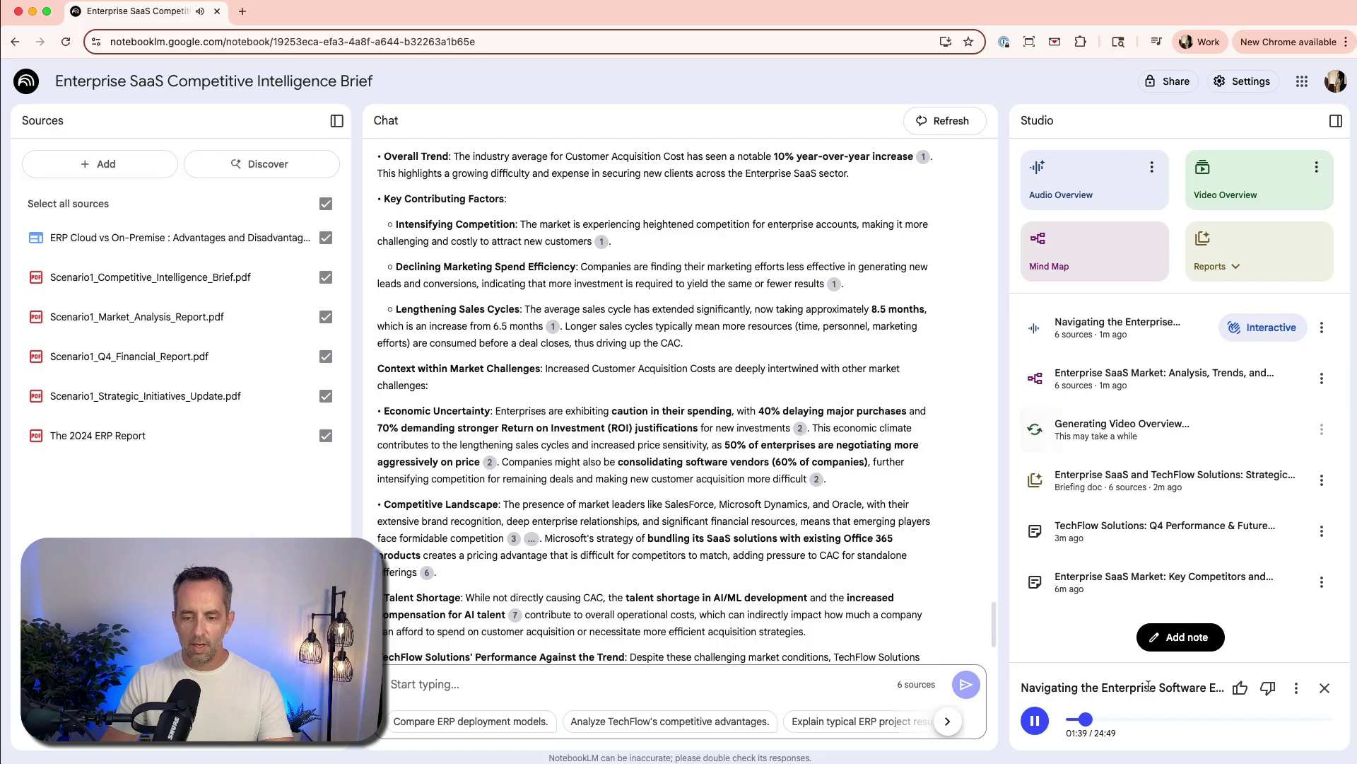
{"action": "left_click", "coordinate": [1034, 719]}
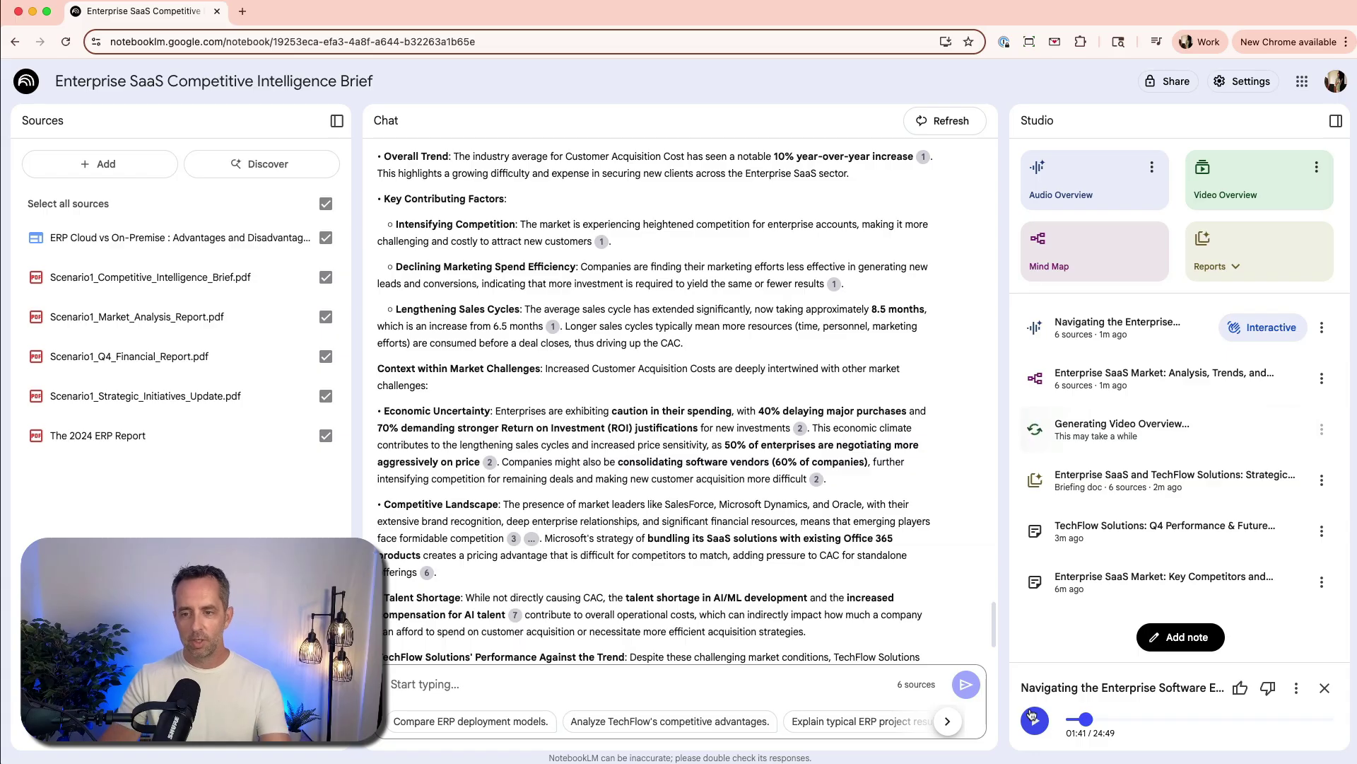
{"action": "left_click", "coordinate": [1250, 332]}
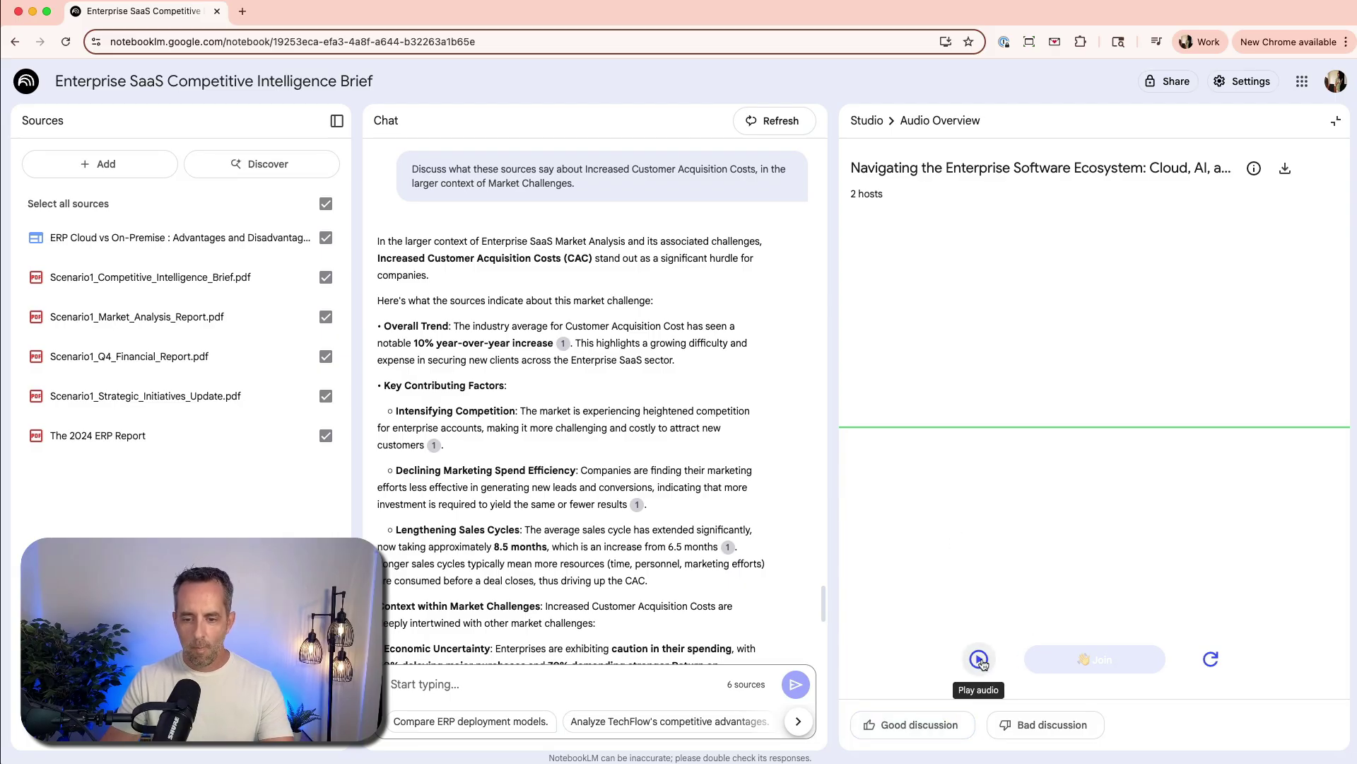
{"action": "left_click", "coordinate": [979, 659]}
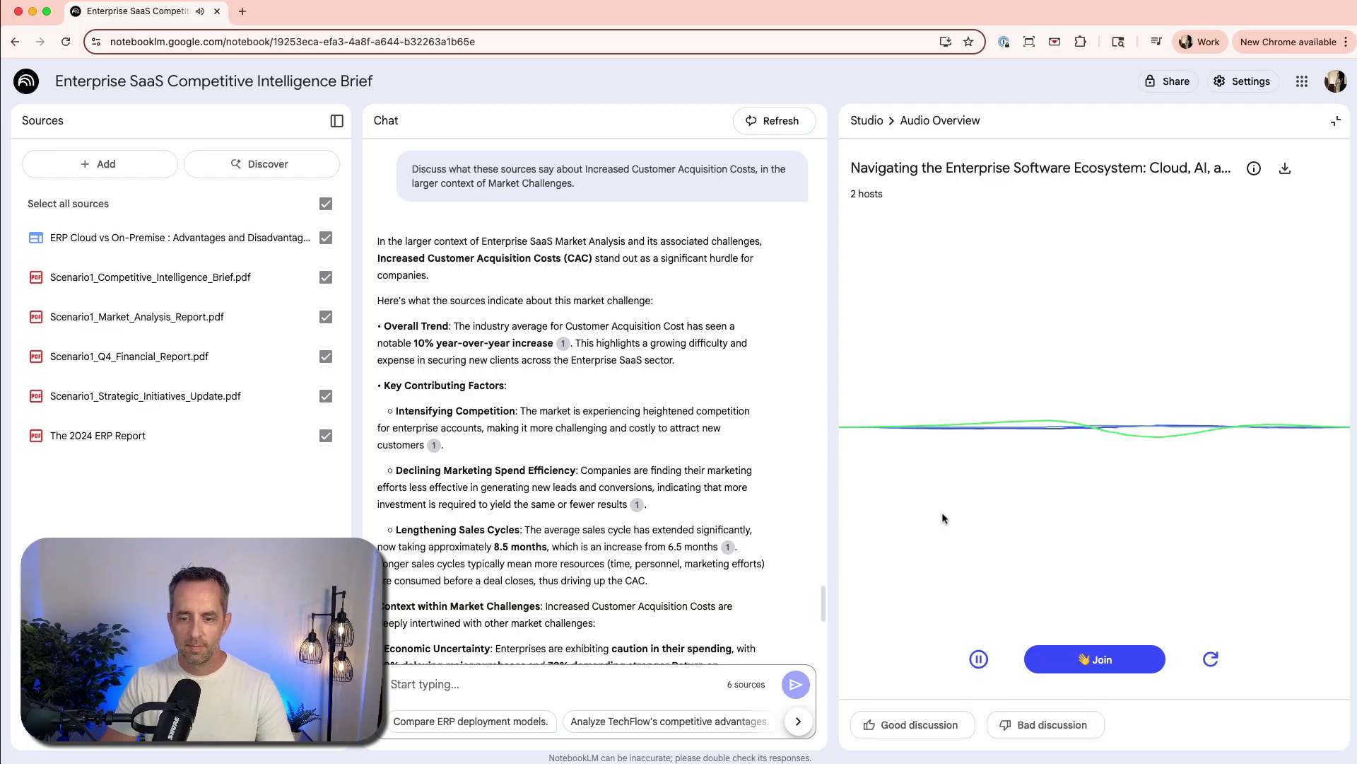
{"action": "left_click", "coordinate": [979, 659]}
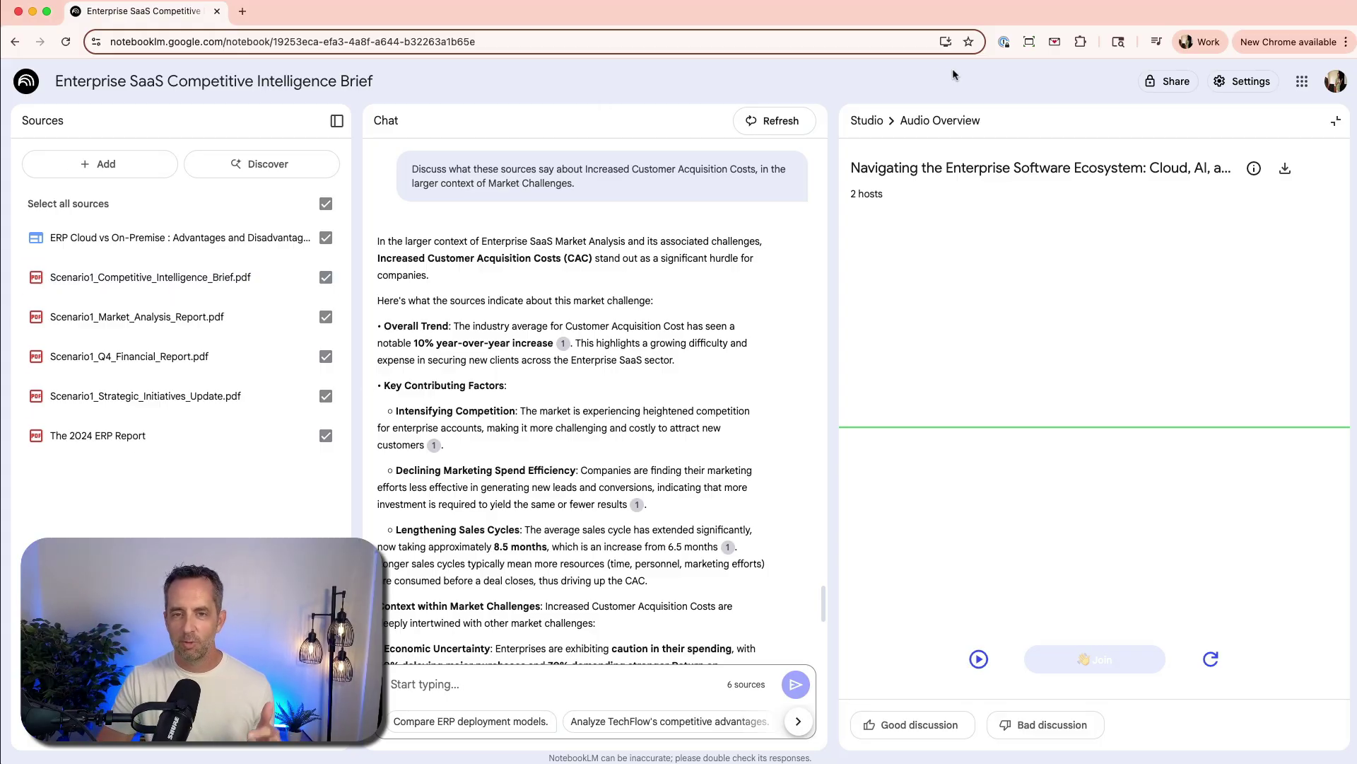
Close the audio overview to reveal the finished '$200B Software Race' video in Studio
{"action": "left_click", "coordinate": [860, 130]}
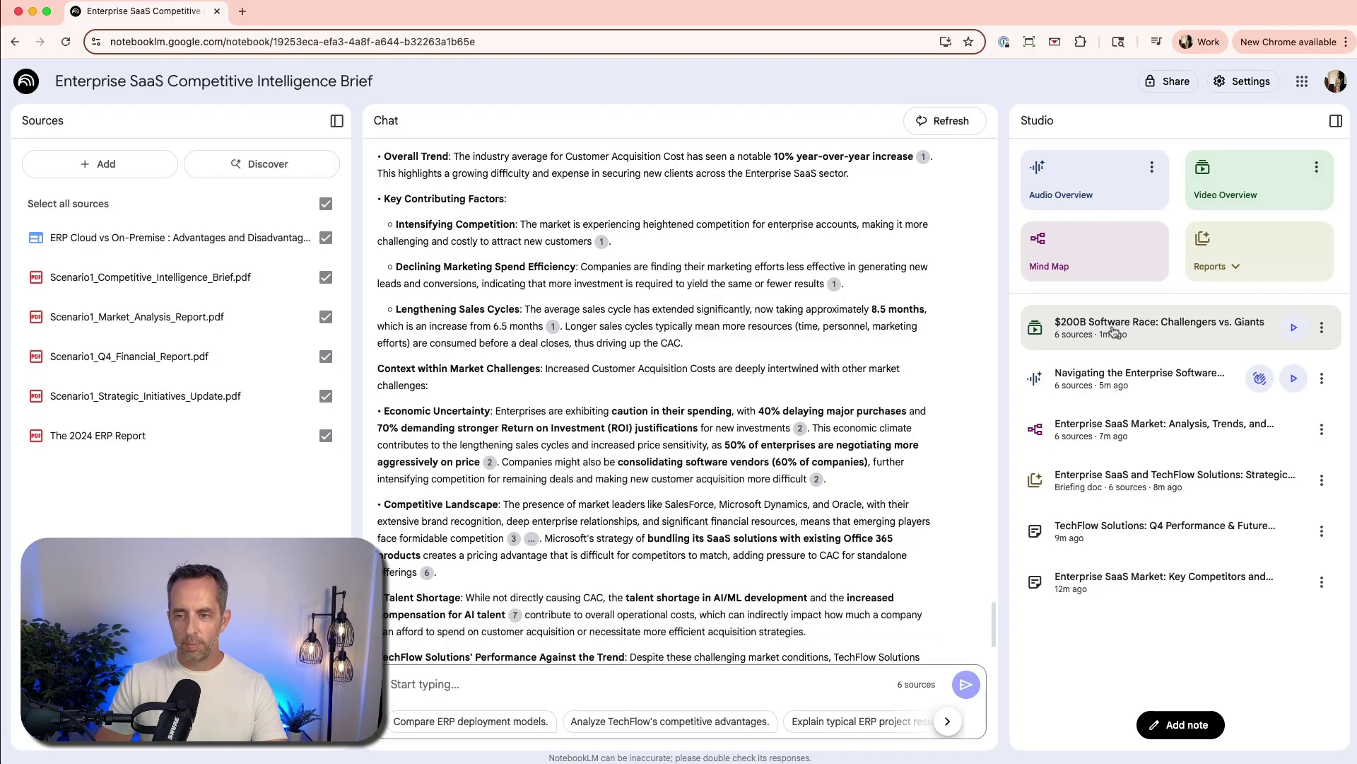
{"action": "left_click", "coordinate": [1294, 327]}
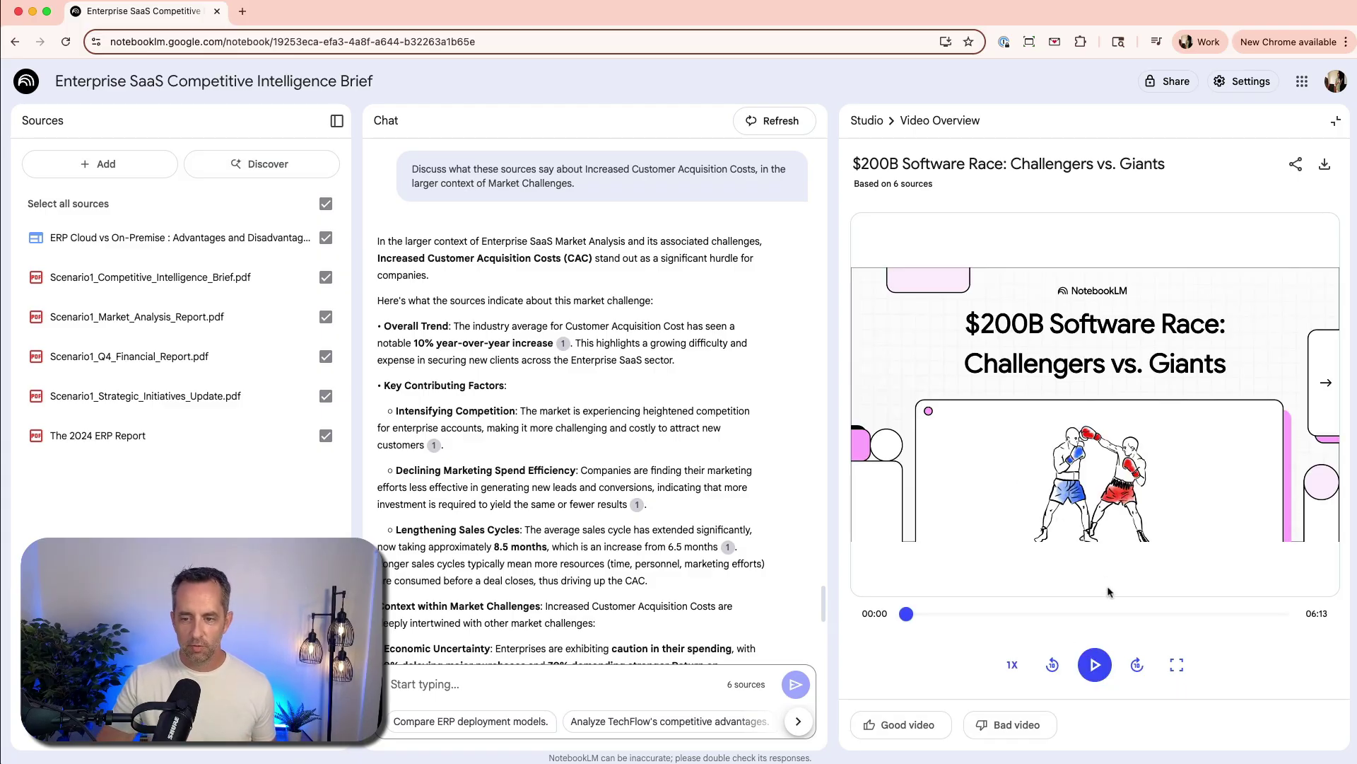
{"action": "left_click", "coordinate": [1095, 665]}
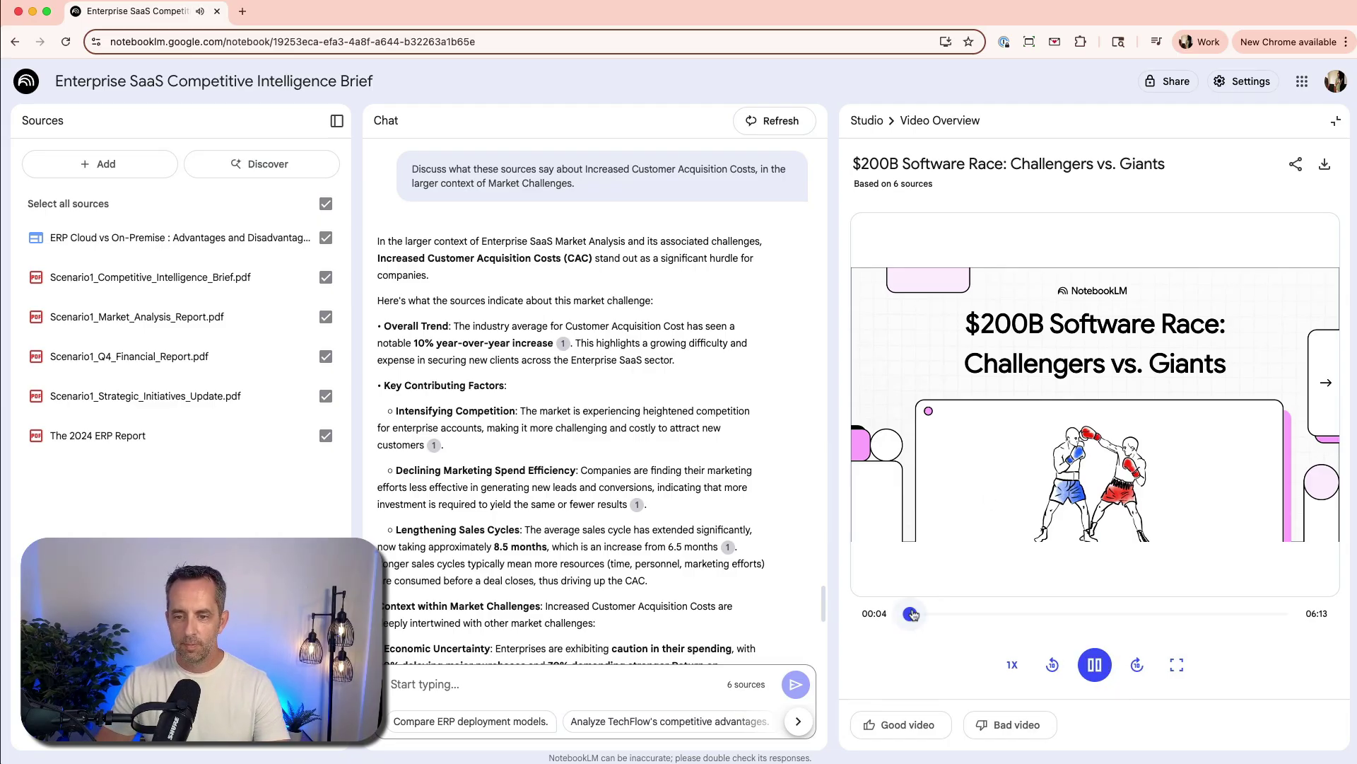
{"action": "left_click_drag", "start_coordinate": [912, 614], "coordinate": [941, 614]}
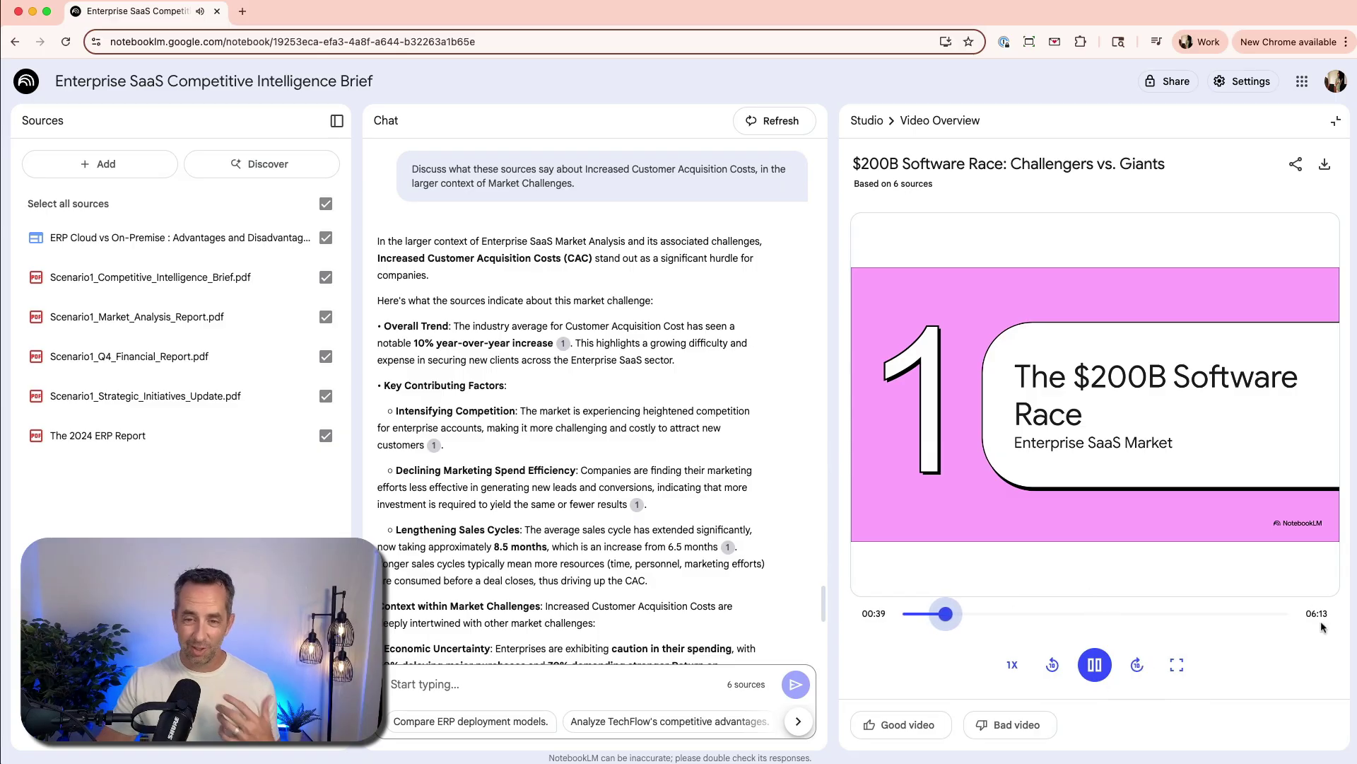
{"action": "left_click", "coordinate": [983, 614]}
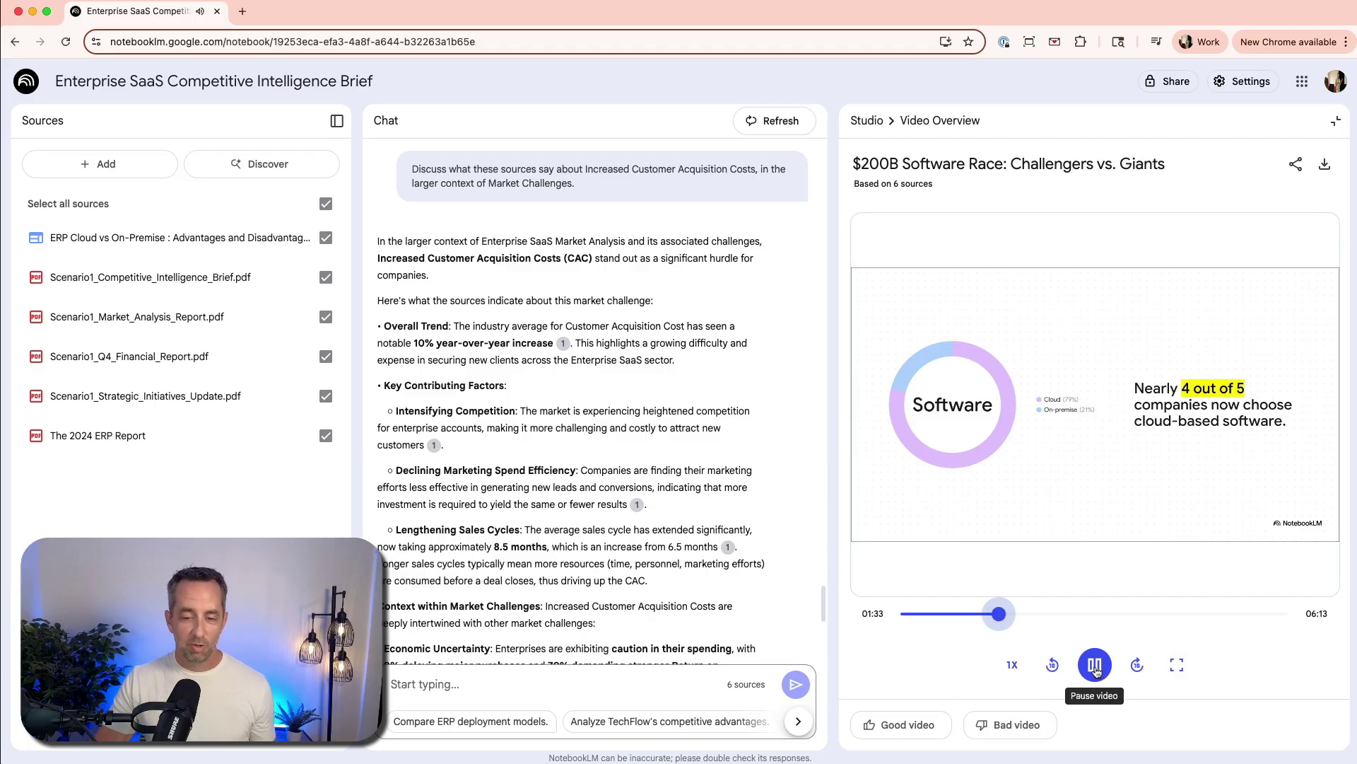
{"action": "left_click", "coordinate": [1095, 668]}
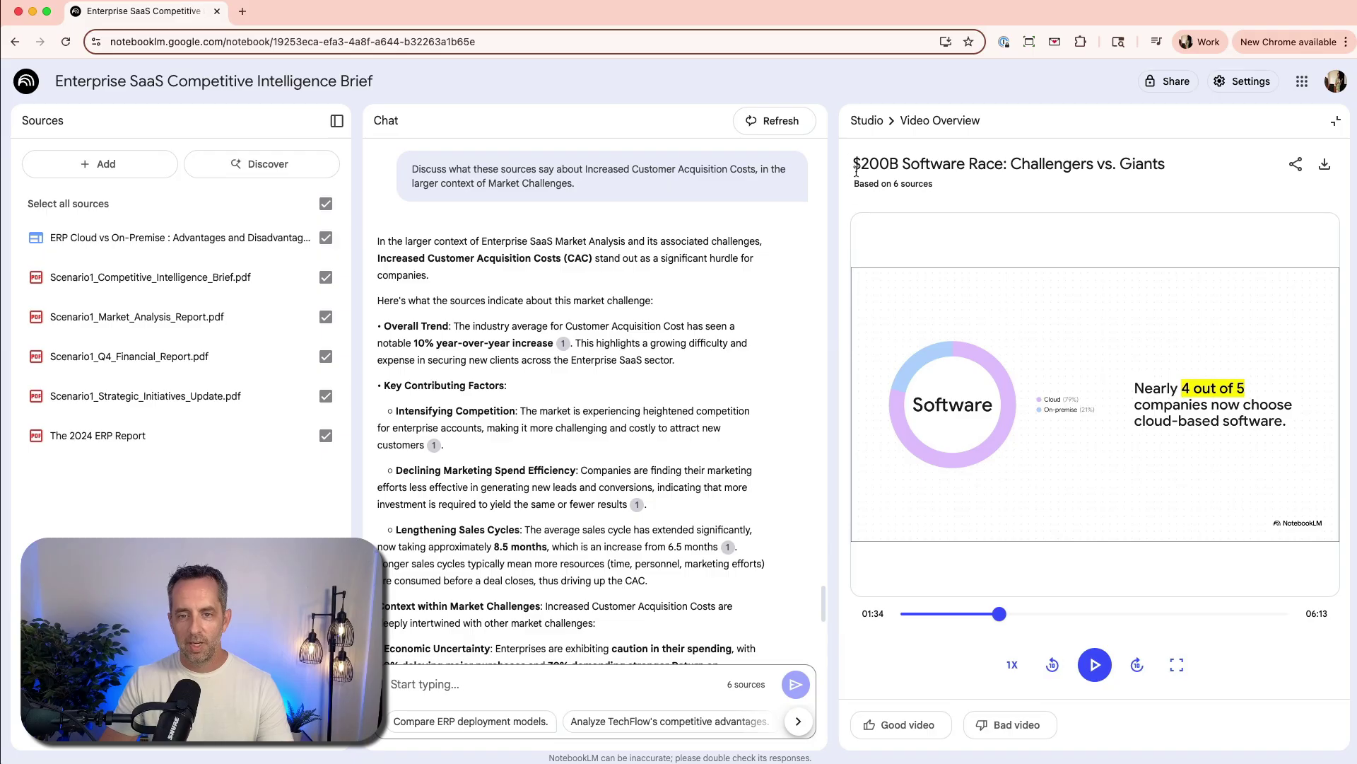
{"action": "left_click", "coordinate": [866, 121]}
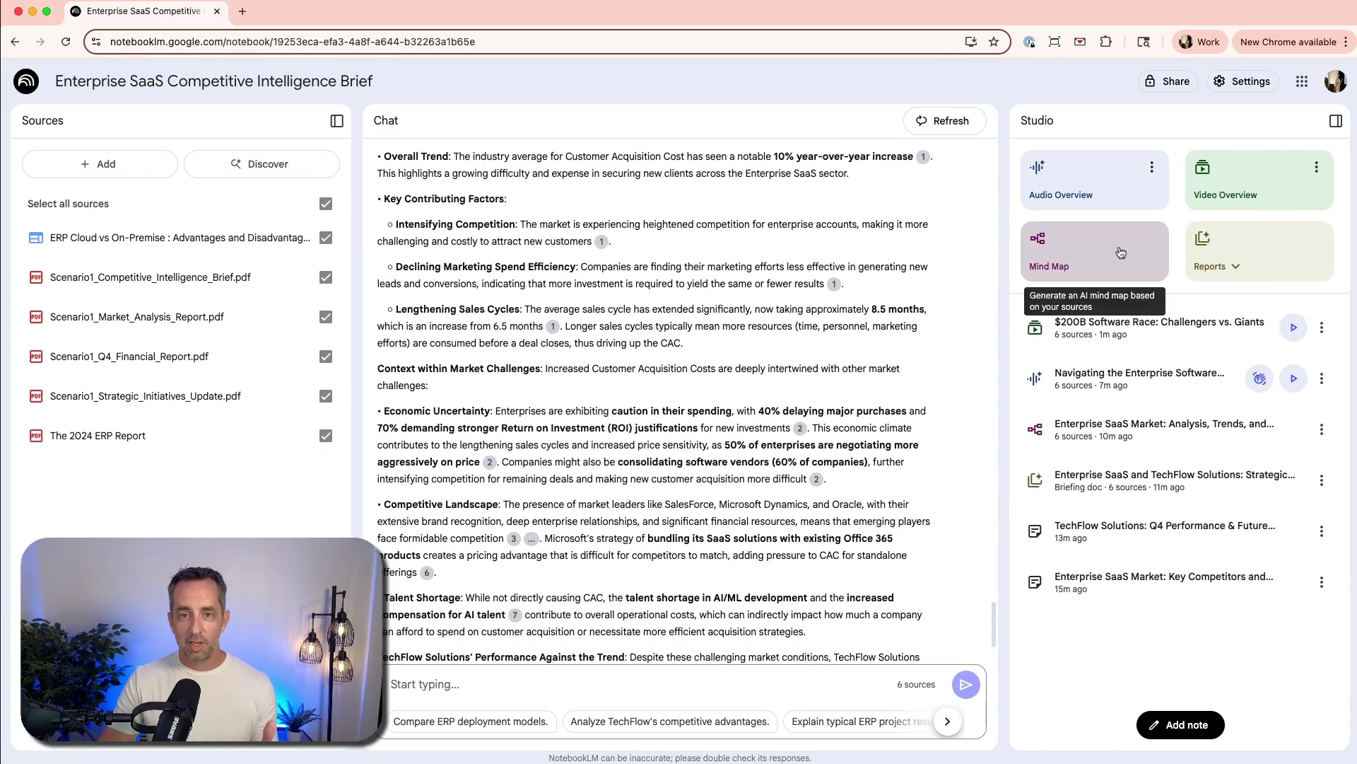